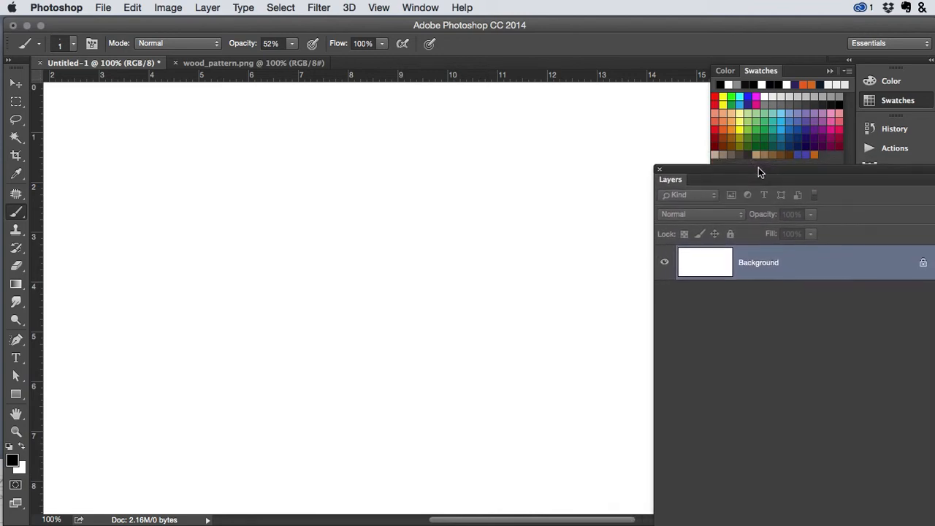
click(104, 7)
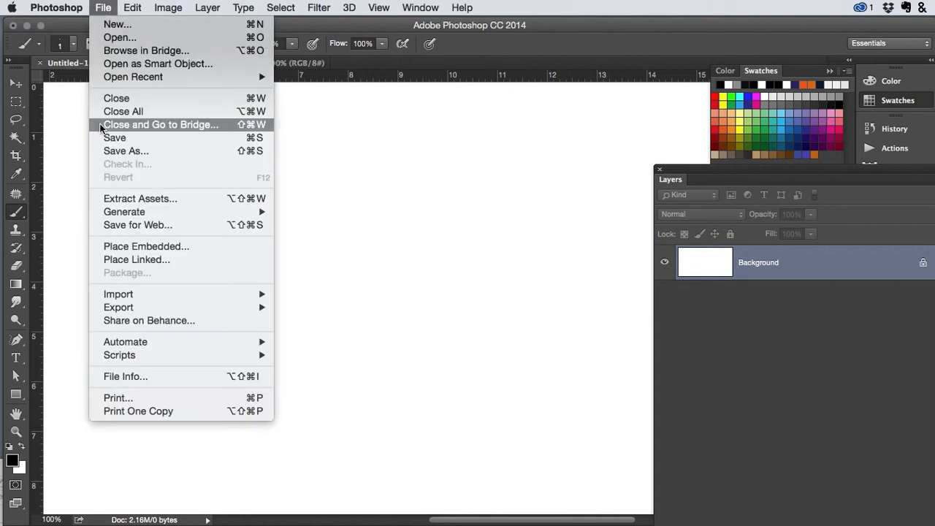
click(111, 248)
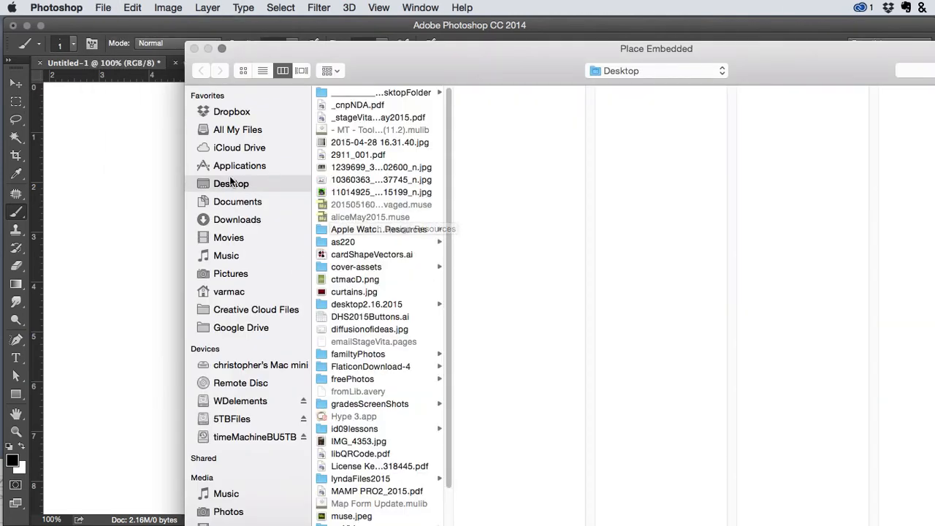
click(249, 422)
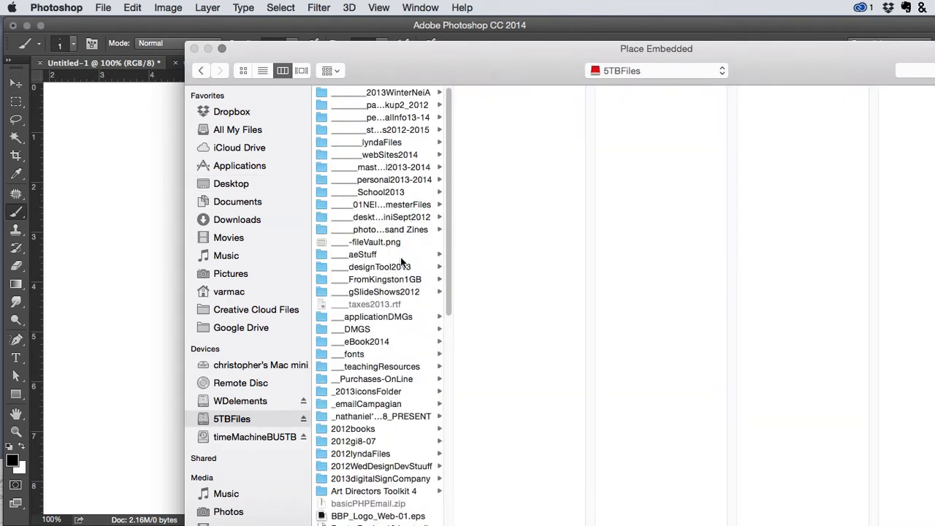
click(369, 156)
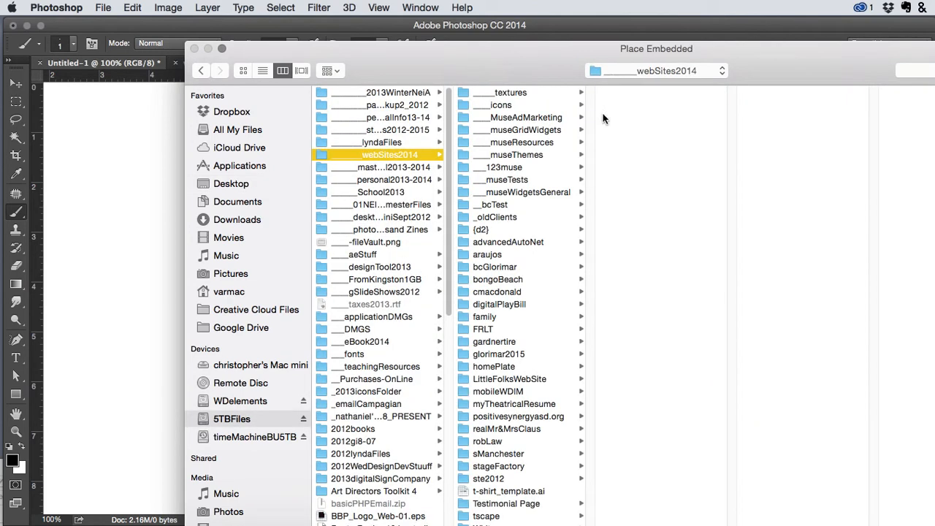
click(527, 95)
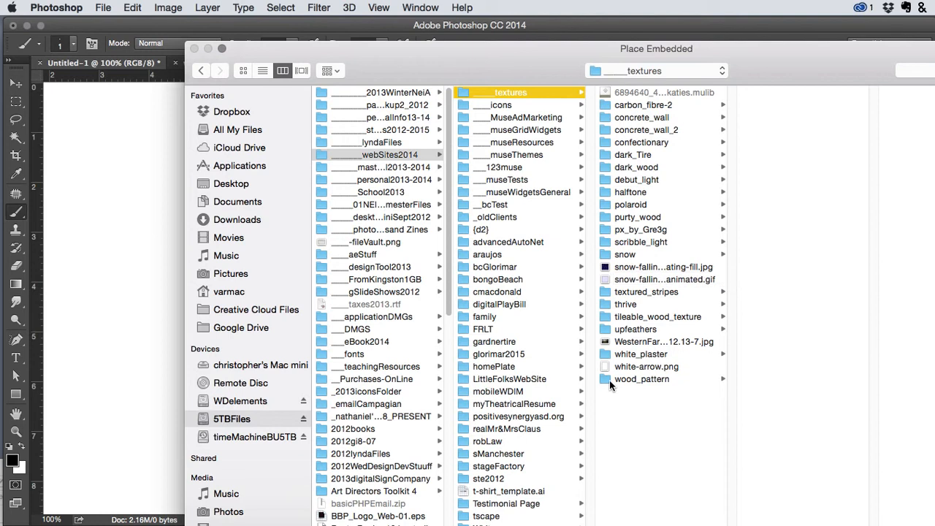
click(605, 166)
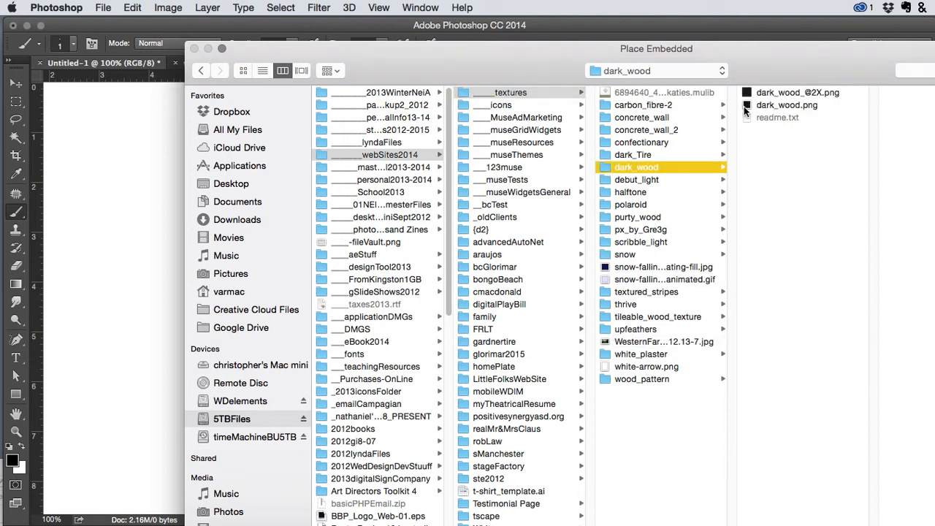
click(746, 93)
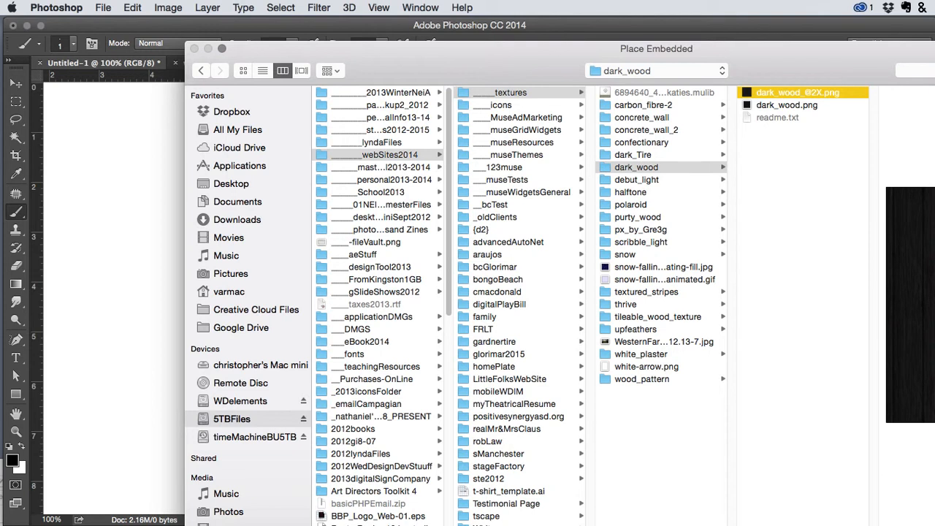
key(Return)
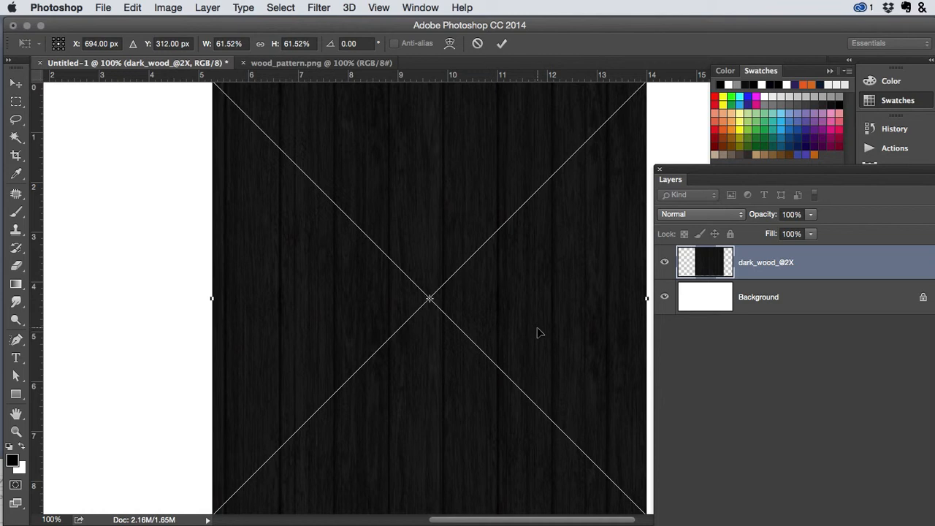
key(Return)
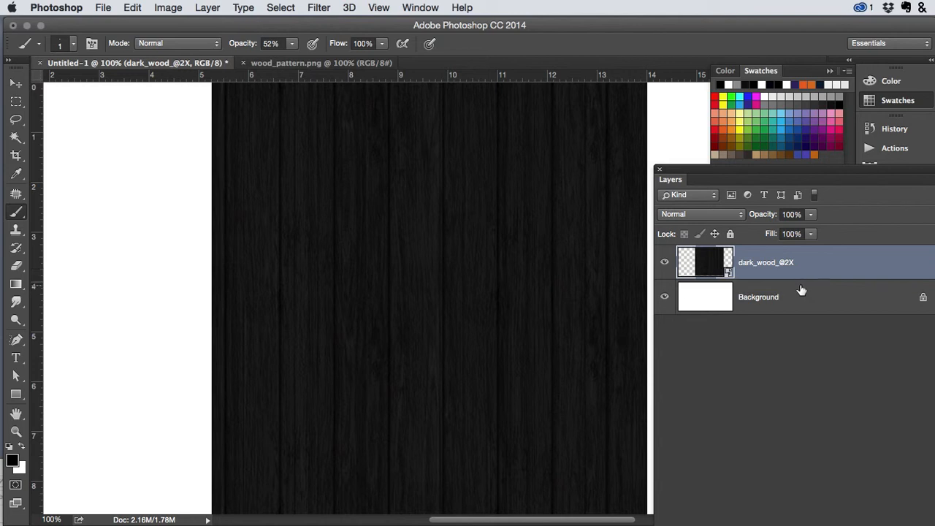
double_click(713, 268)
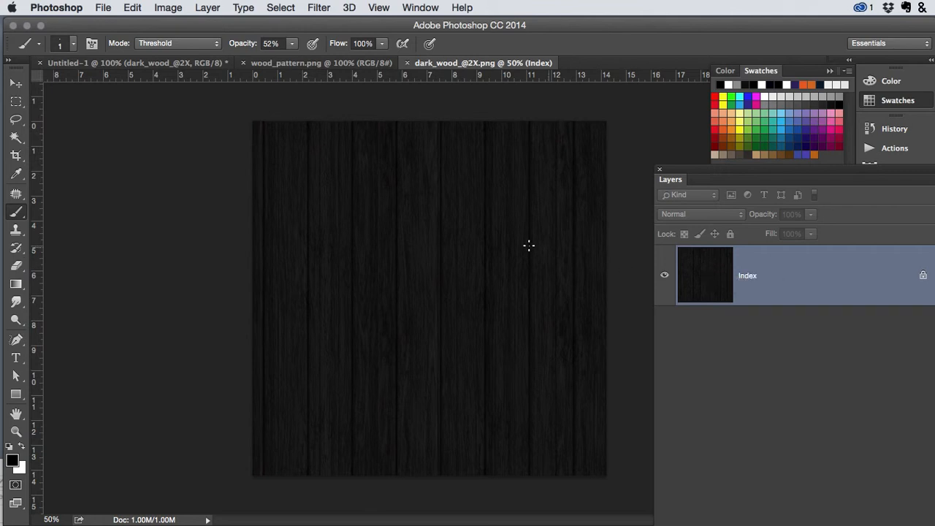
click(134, 9)
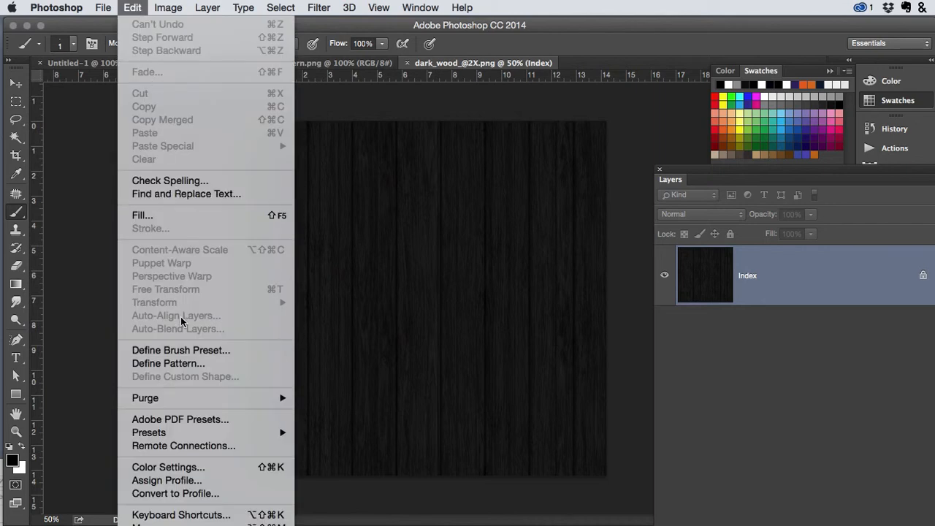
click(290, 361)
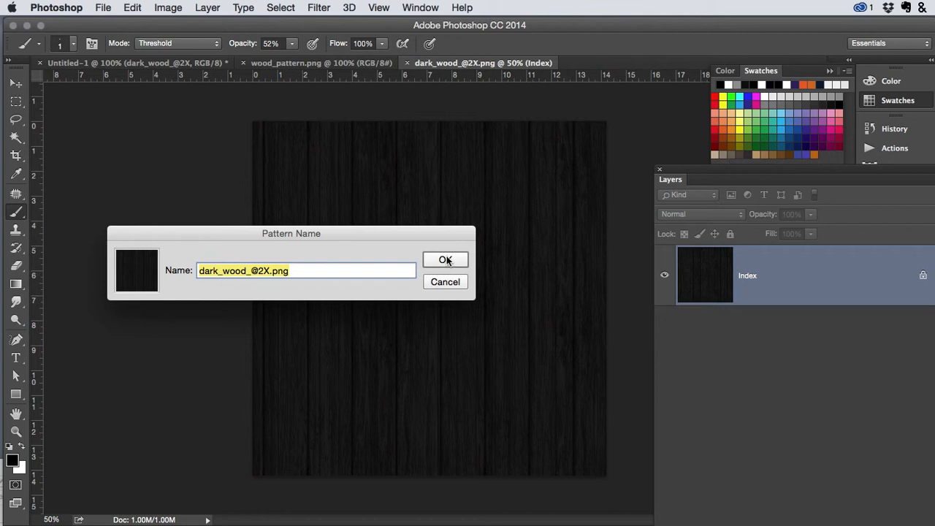
click(445, 260)
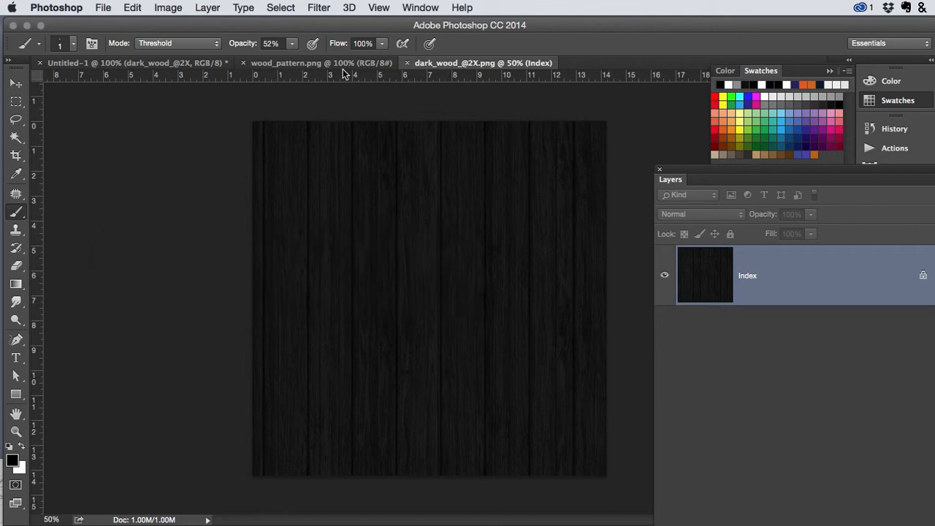
click(406, 63)
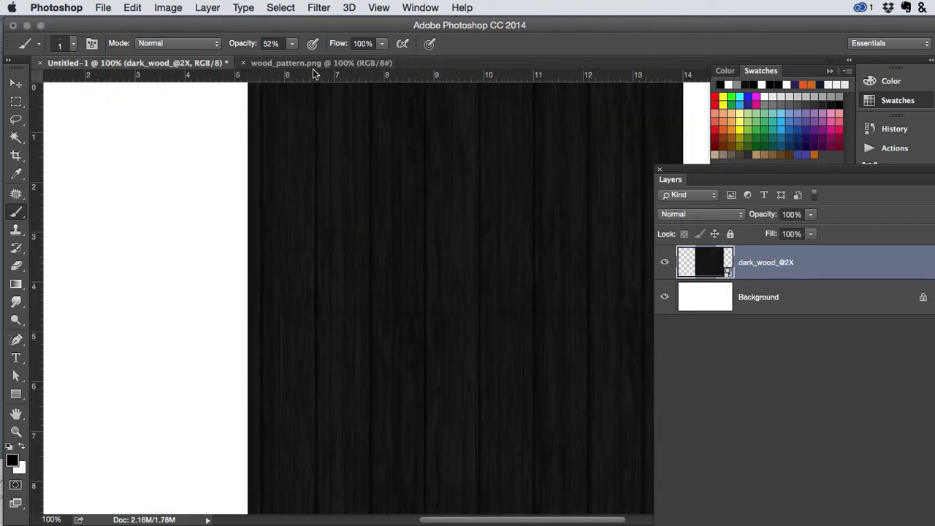
Hide the dark_wood_@2X layer and add a new empty layer directly above the Background
click(664, 262)
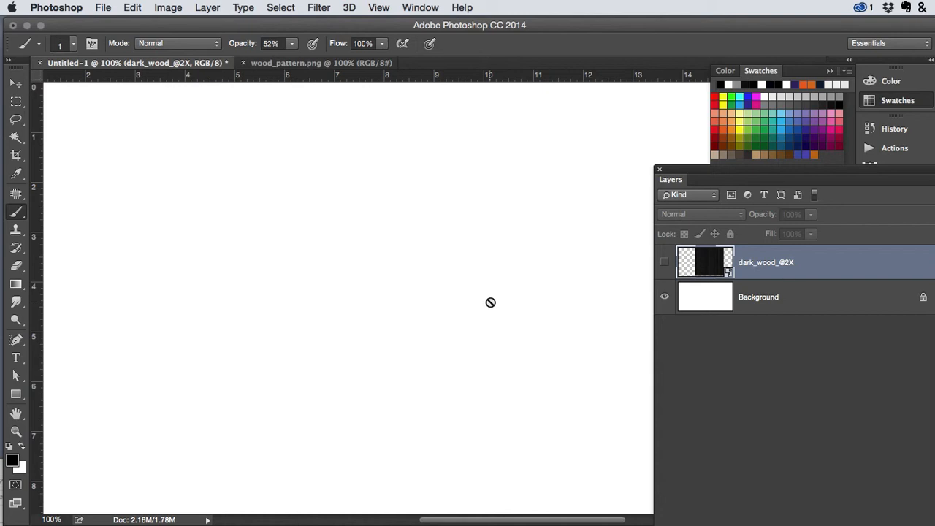
key(space)
key(ctrl+space)
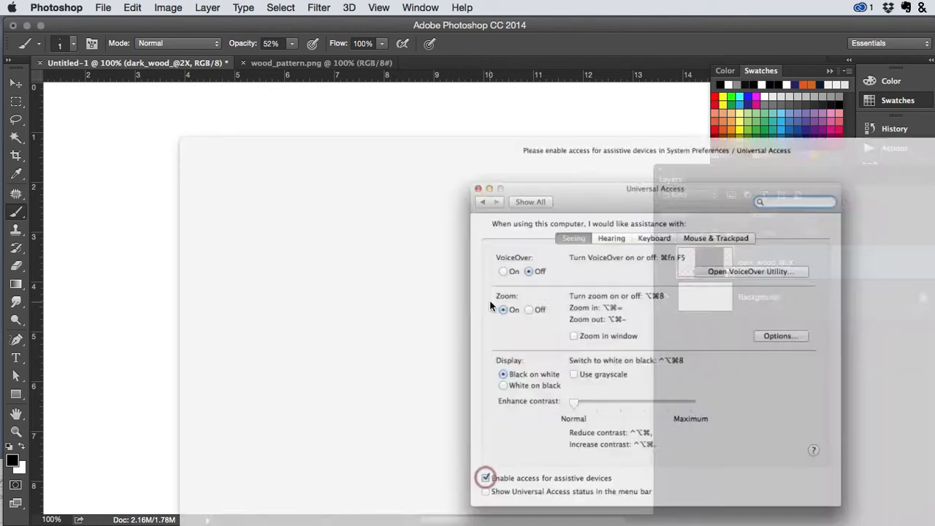
key(ctrl+alt+space)
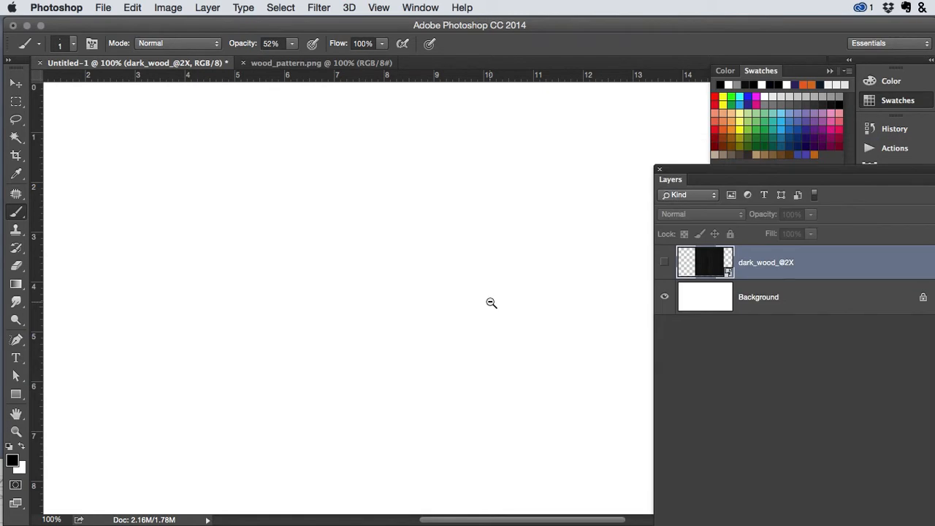
ctrl+alt+click(490, 303)
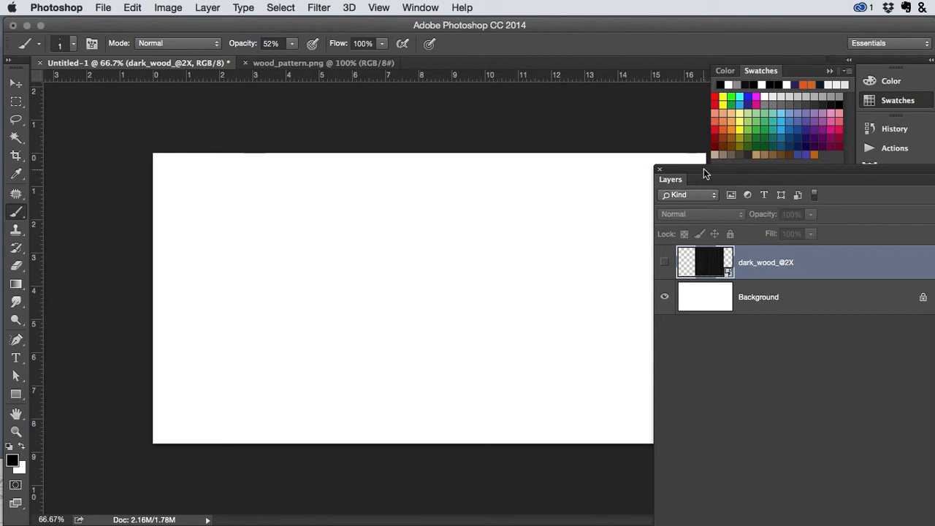
drag(704, 174, 802, 177)
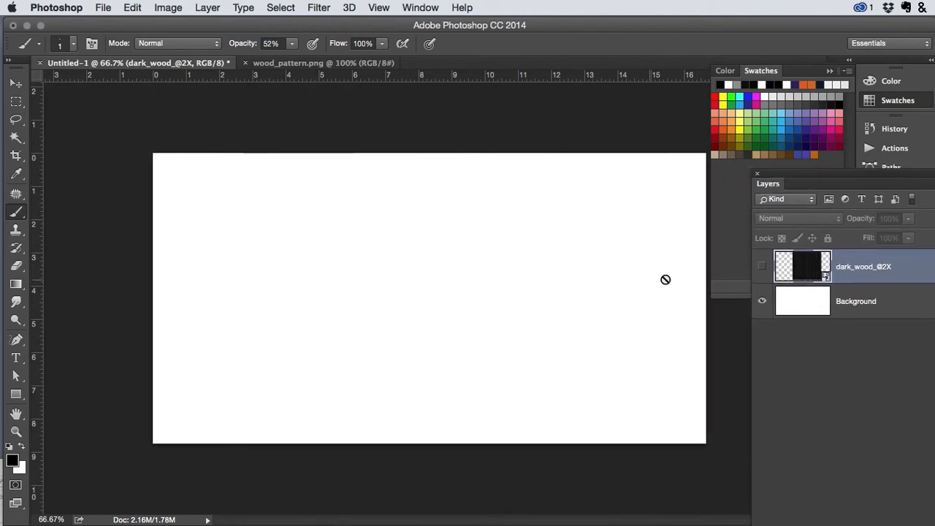
click(783, 298)
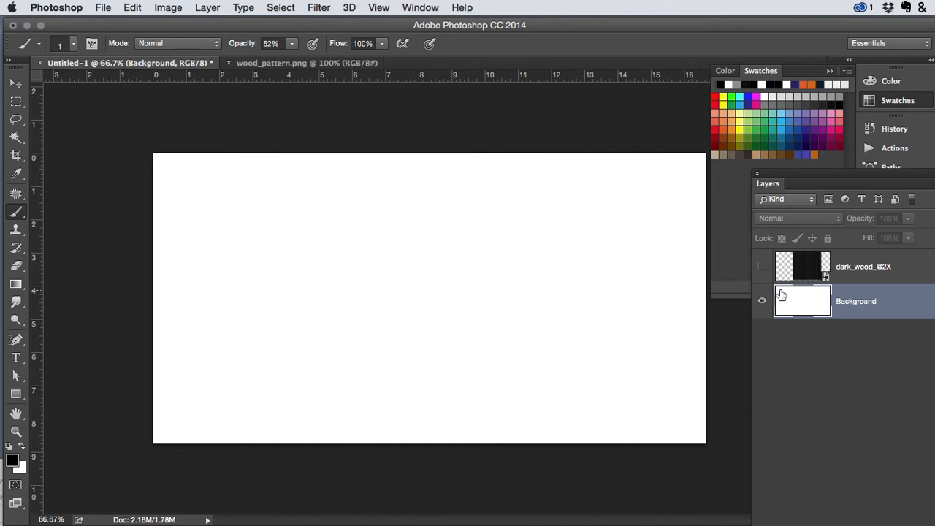
ctrl+click(812, 297)
key(ctrl+shift+alt+n)
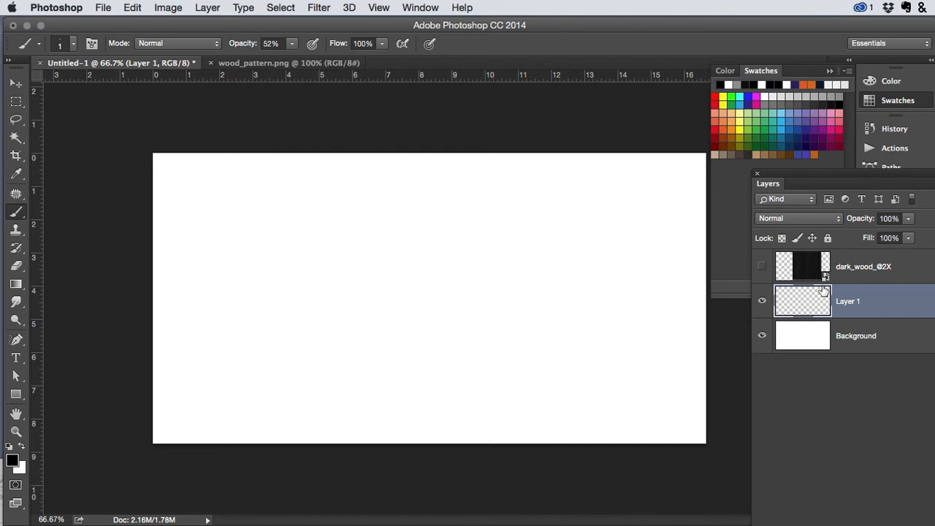
Fill the new empty layer with the custom dark wood pattern
key(shift+F5)
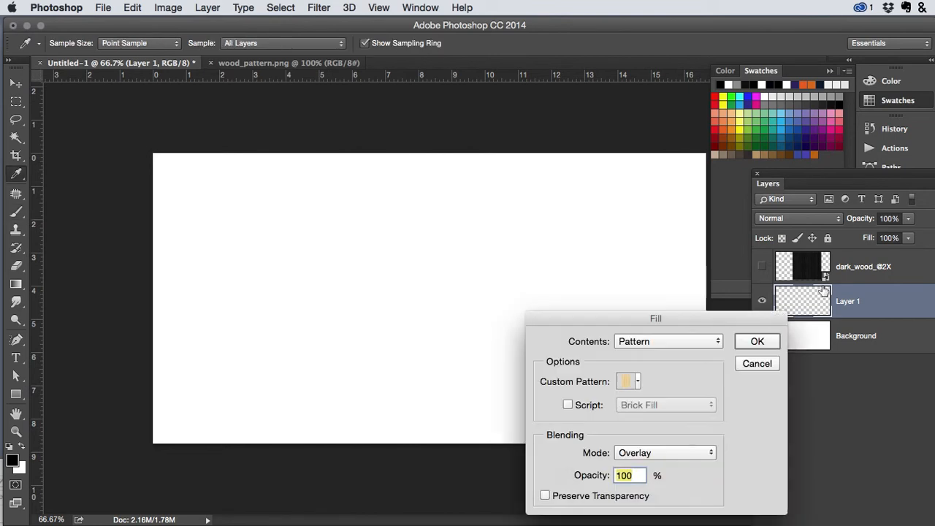
click(699, 341)
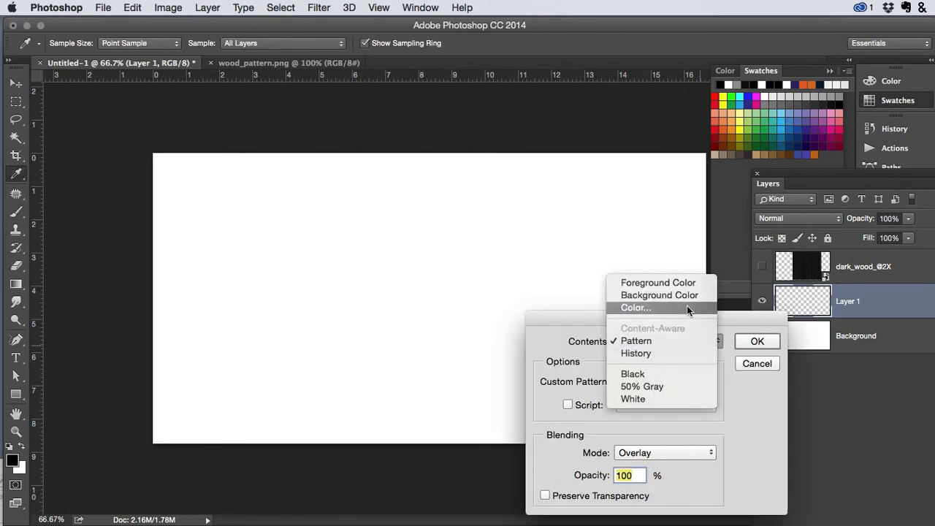
click(668, 283)
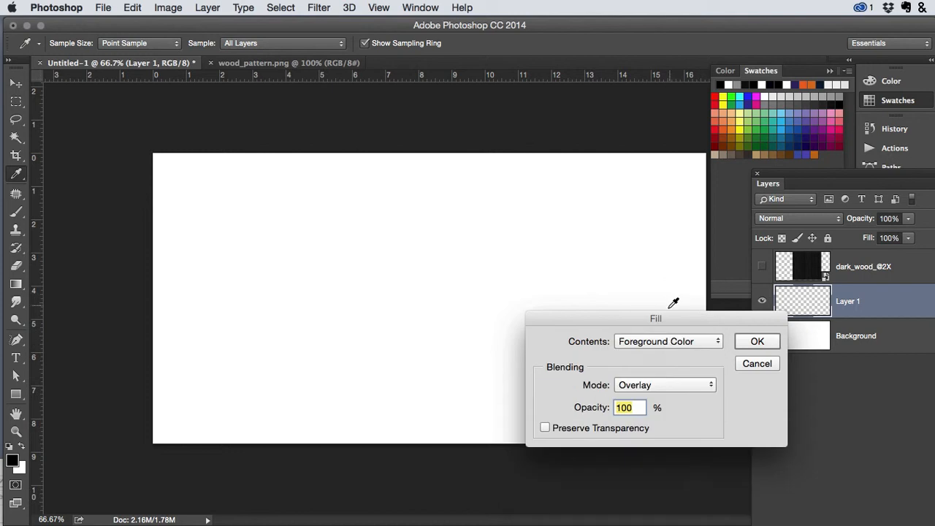
click(664, 342)
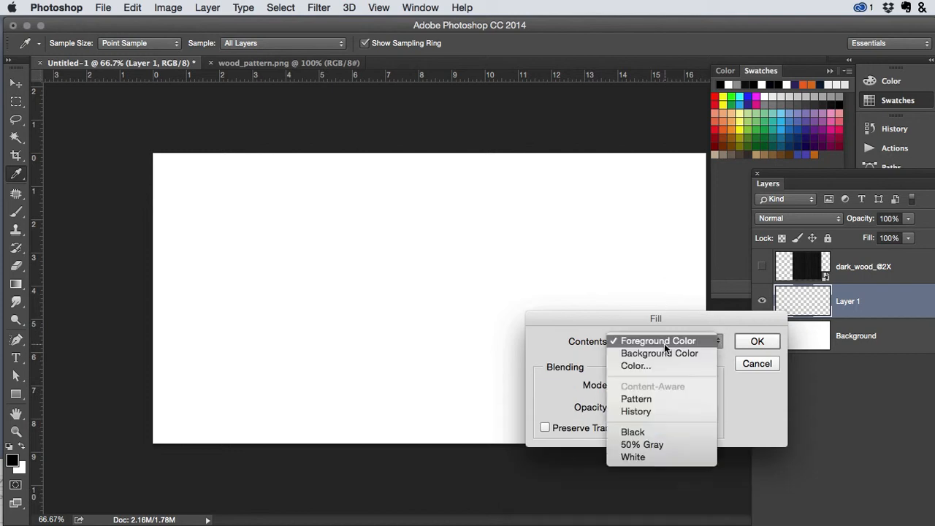
click(659, 399)
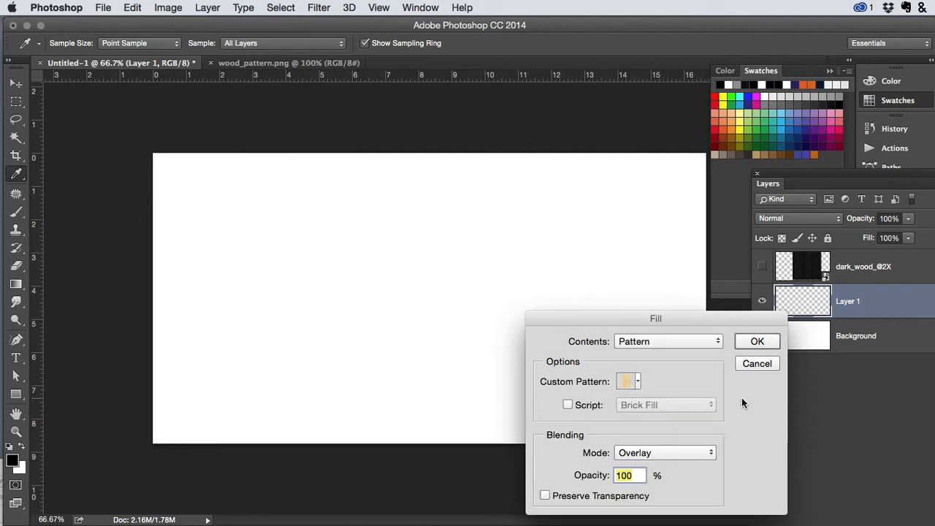
click(638, 381)
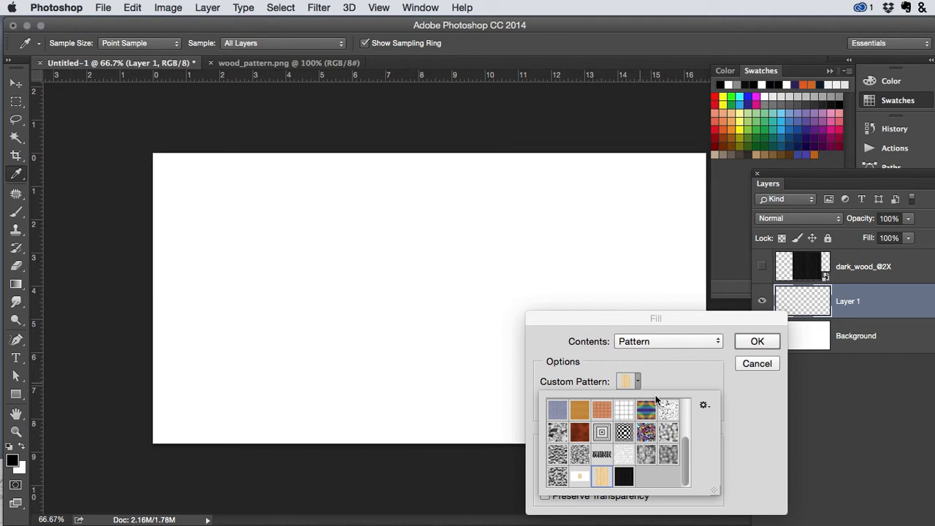
click(624, 477)
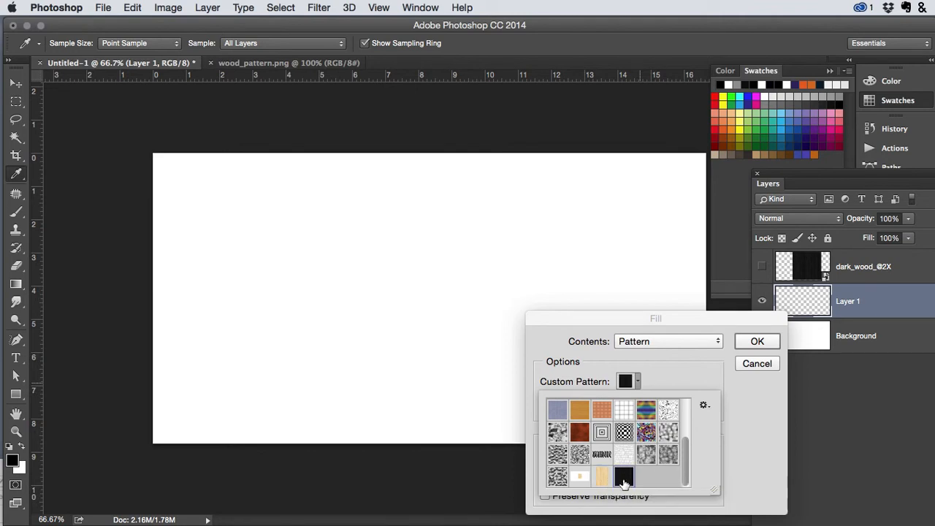
click(749, 345)
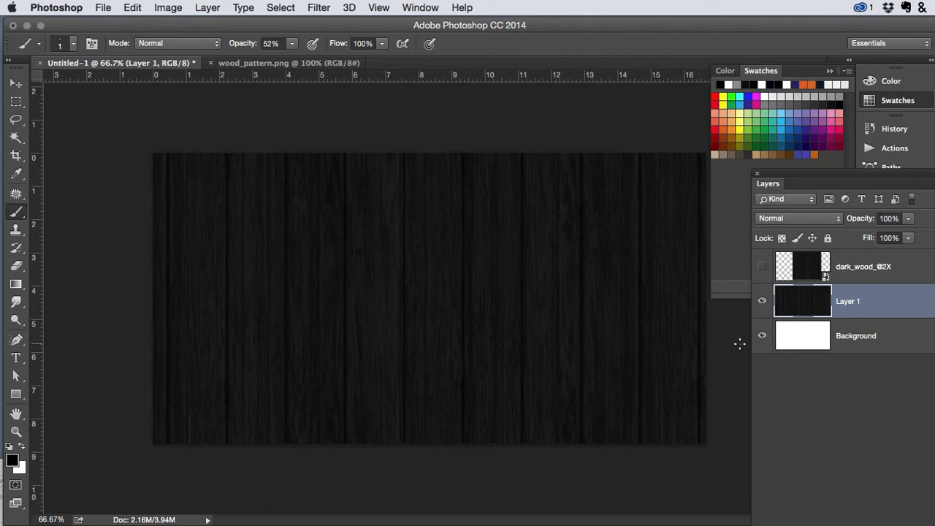
Delete the hidden dark_wood_@2X layer
click(875, 272)
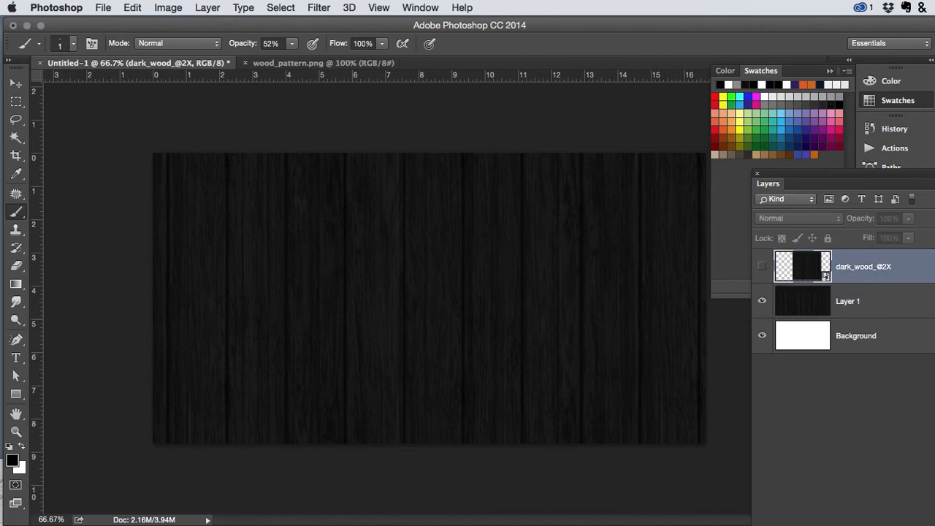
key(Delete)
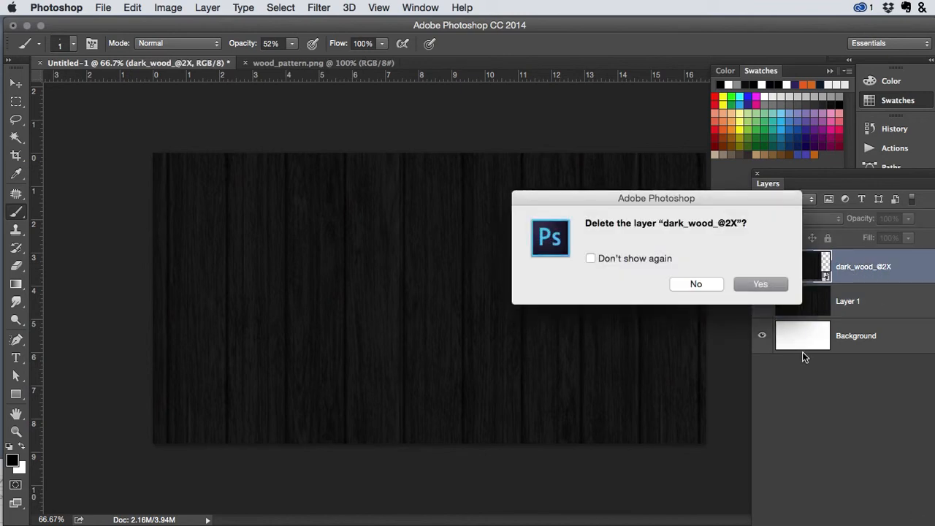
click(764, 284)
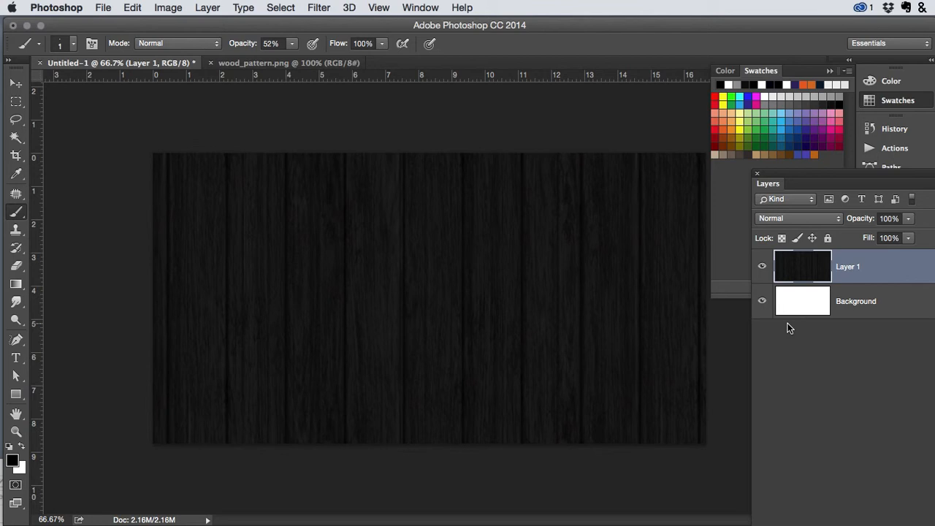
Place the dragonfly image Screen Shot 2015-05-23 at 3.28.59 PM.png from the Desktop as an embedded object above Layer 1
click(114, 7)
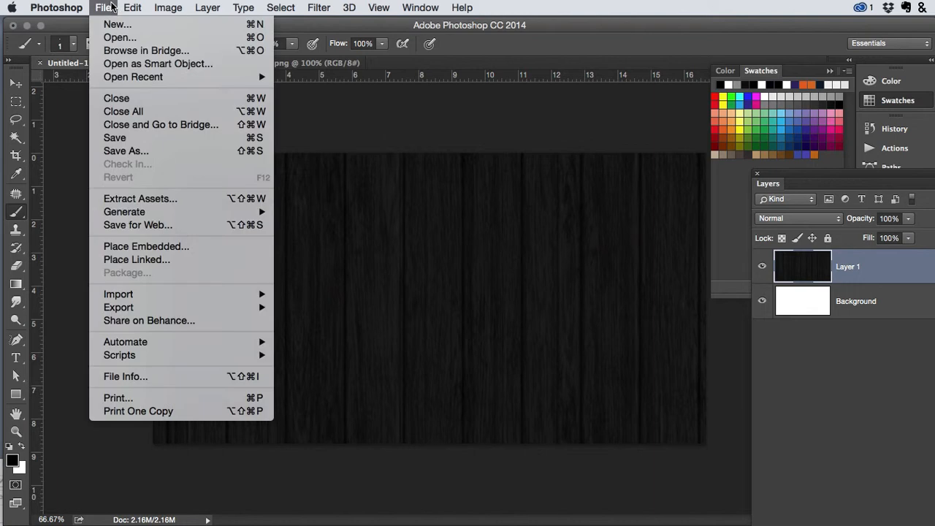
click(145, 250)
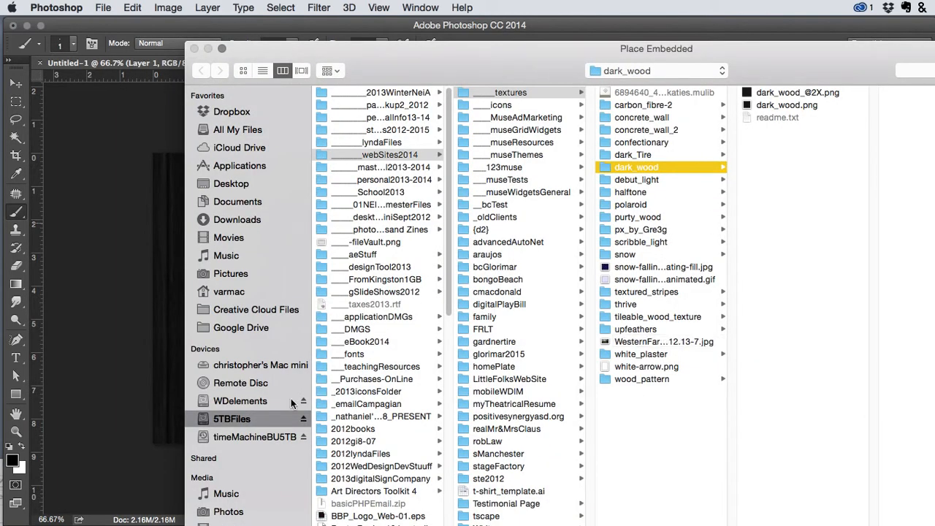
click(227, 186)
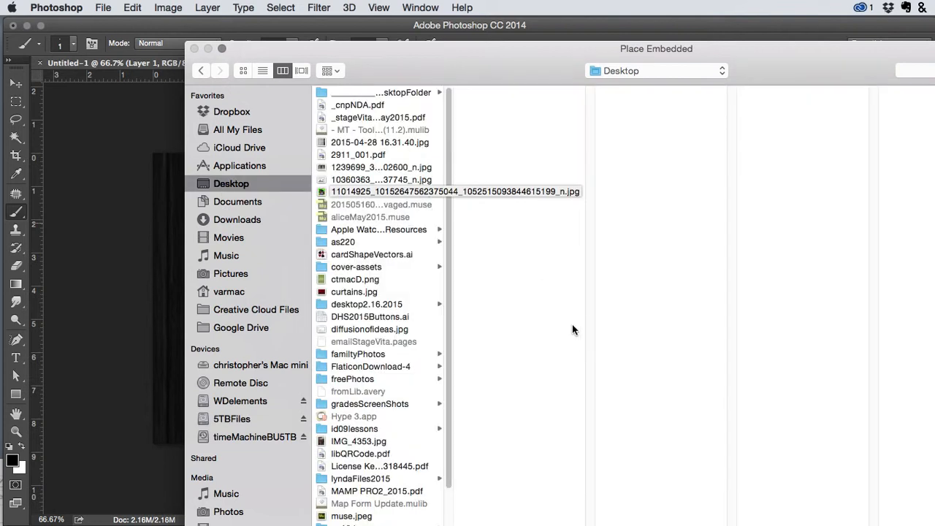
scroll(431, 453, down, 5)
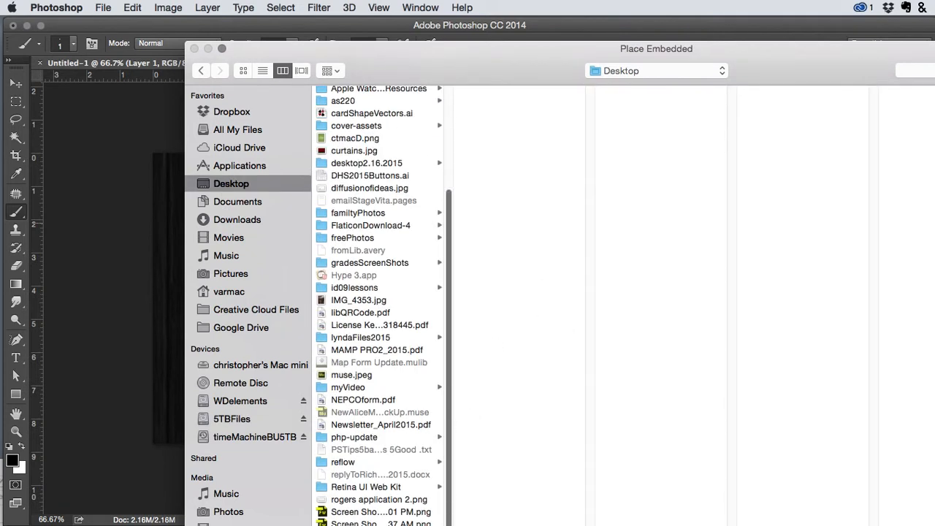
click(405, 495)
click(400, 507)
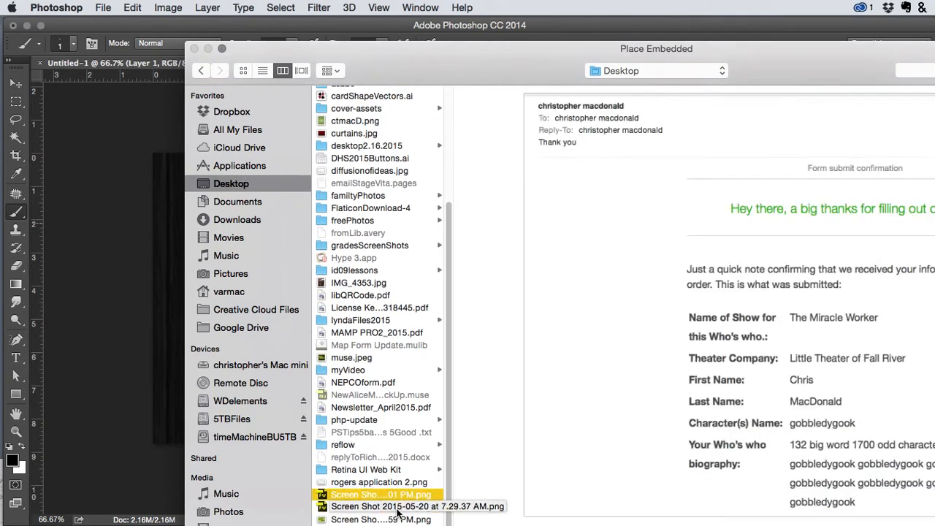
click(399, 519)
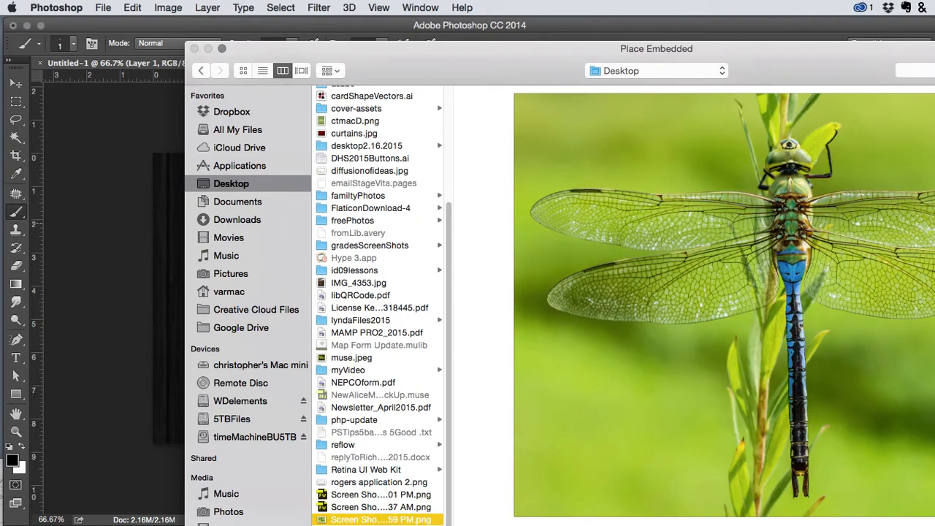
key(Return)
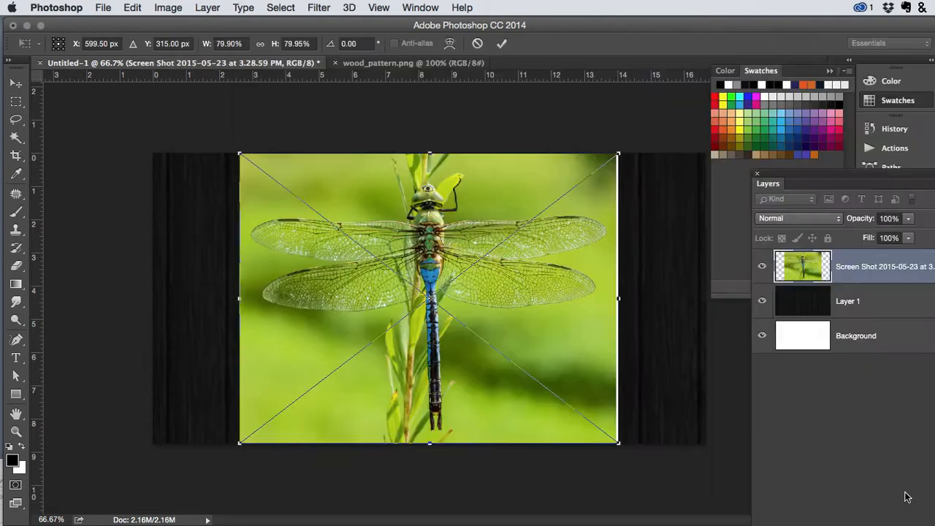
key(Return)
key(b)
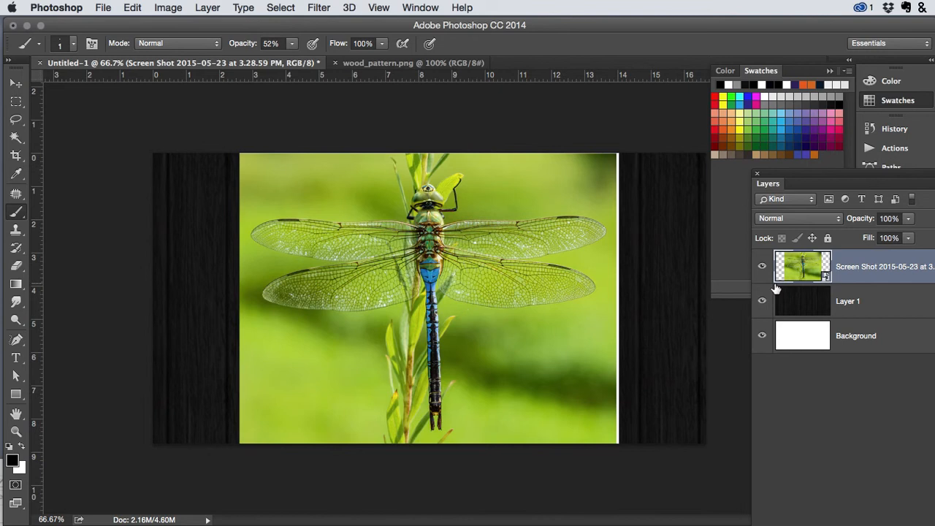
Open the contents of the placed dragonfly smart object for editing, with the head and thorax in close view
key(Return)
drag(403, 186, 473, 245)
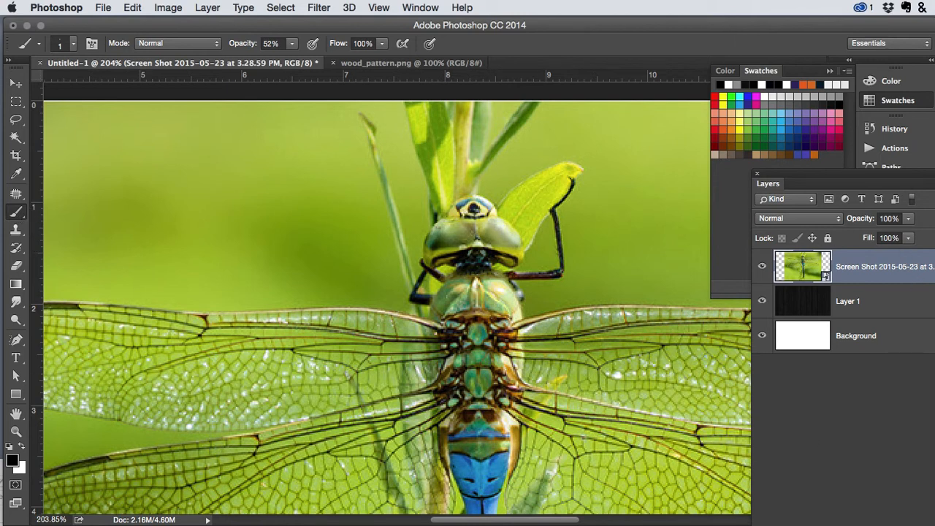
double_click(815, 265)
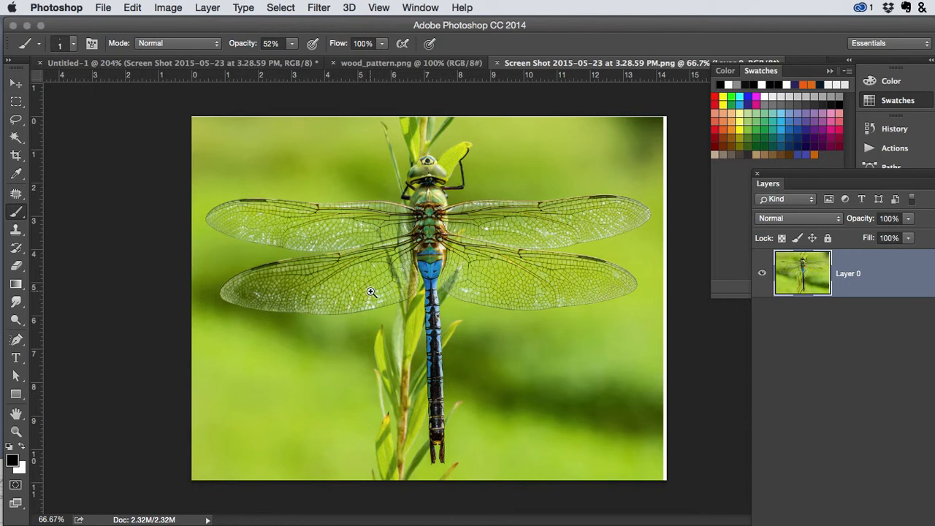
alt+click(438, 202)
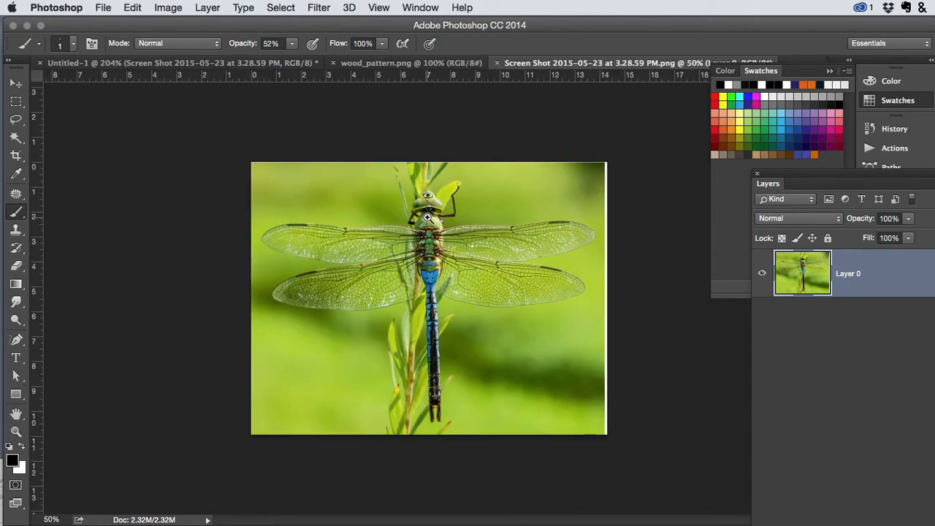
click(435, 204)
click(435, 191)
click(436, 179)
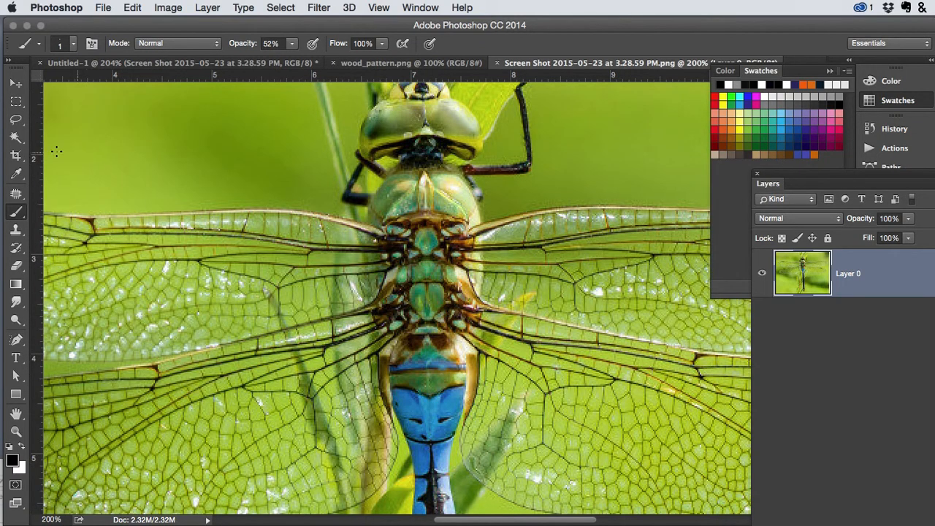
Enter Quick Mask mode and paint a first stroke on the tip of the dragonfly's head with a 10 px brush
key(q)
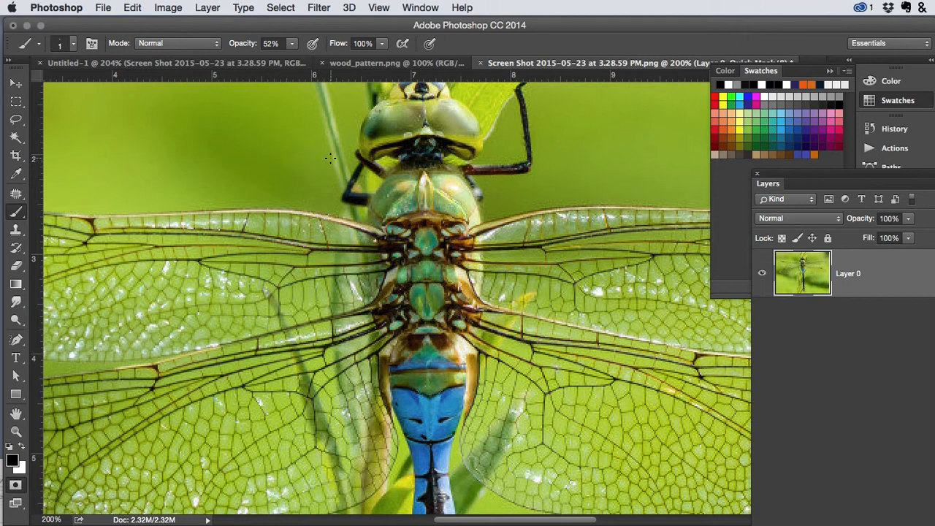
key(bracketright)
key(bracketright)
key(bracketright)
key(bracketright)
key(bracketright)
key(bracketright)
key(bracketright)
key(space)
drag(553, 158, 552, 214)
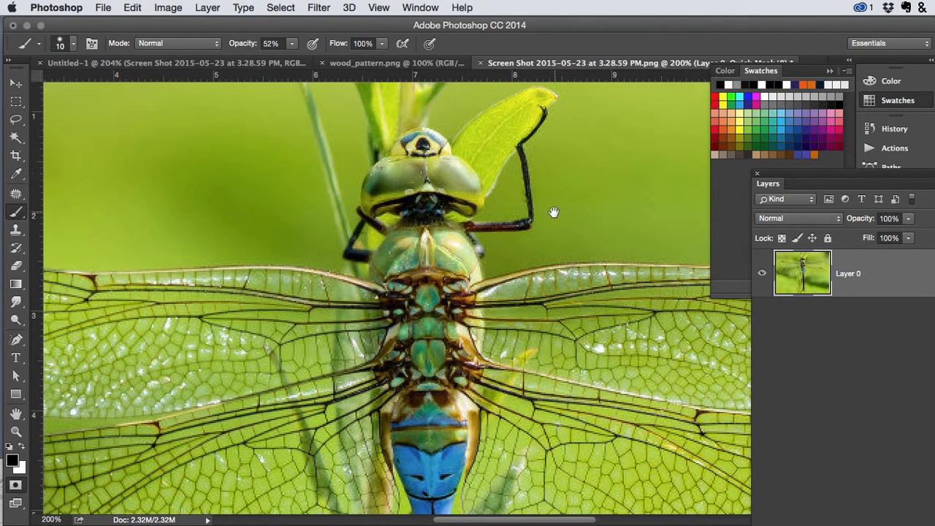
drag(439, 149, 419, 137)
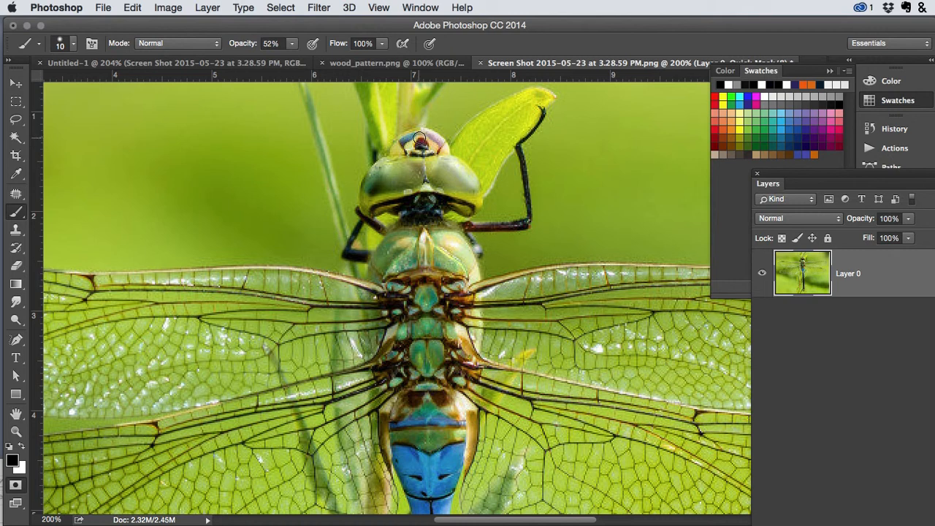
Set the brush opacity to 100% and paint a mask outline just inside the edges of the head, thorax and upper abdomen
click(291, 44)
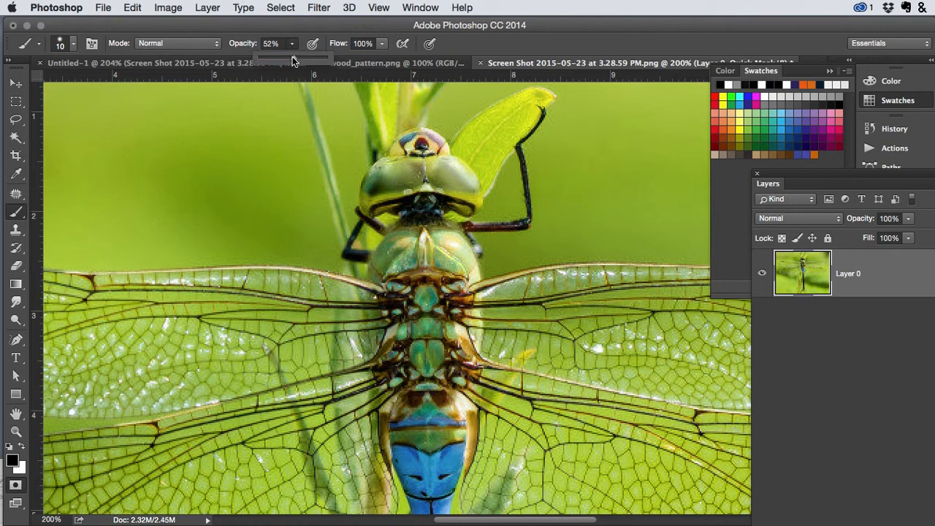
drag(294, 58, 332, 62)
mouse_move(440, 148)
mouse_down()
mouse_move(401, 141)
mouse_move(361, 208)
mouse_move(396, 203)
mouse_move(408, 213)
mouse_move(377, 273)
mouse_move(399, 301)
mouse_move(382, 380)
mouse_move(406, 394)
mouse_move(393, 431)
mouse_move(409, 488)
mouse_move(447, 488)
mouse_move(468, 458)
mouse_move(469, 411)
mouse_move(449, 373)
mouse_move(457, 356)
mouse_move(443, 304)
mouse_move(464, 263)
mouse_move(441, 222)
mouse_move(446, 199)
mouse_move(462, 206)
mouse_move(479, 191)
mouse_move(466, 167)
mouse_move(412, 149)
mouse_up()
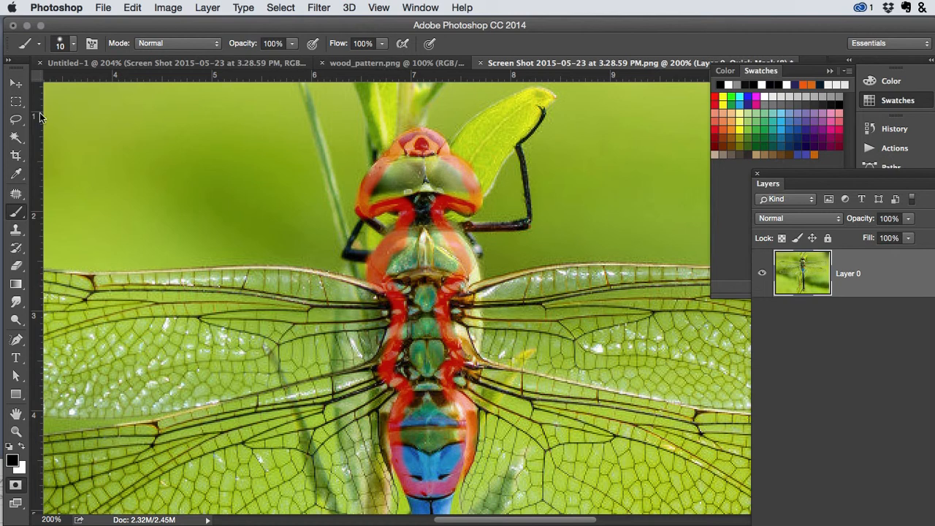
Fill the body interior within the painted mask outline with black, using a Magic Wand selection expanded by 3 pixels
click(17, 137)
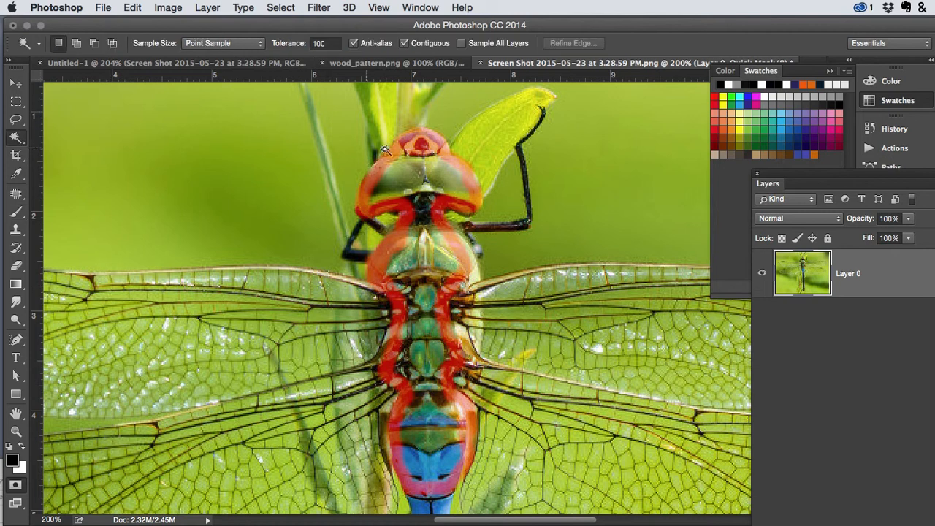
click(430, 285)
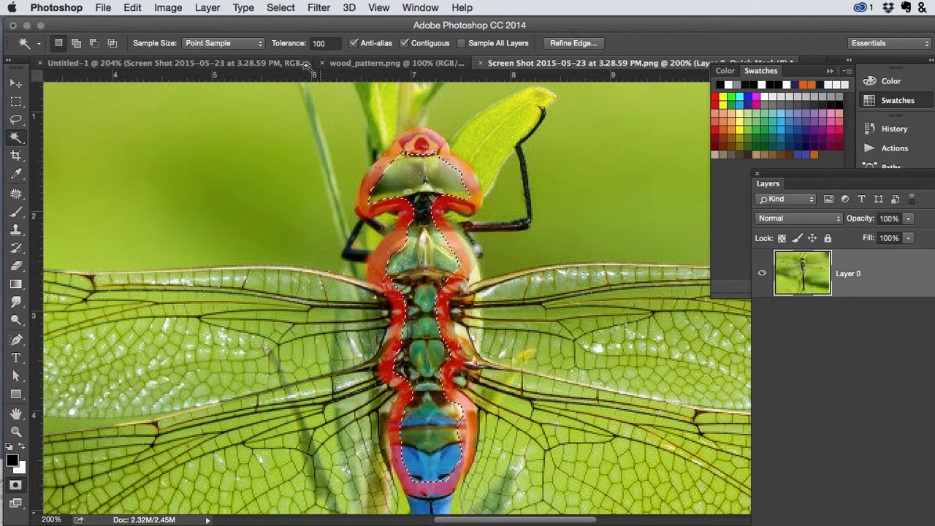
click(282, 10)
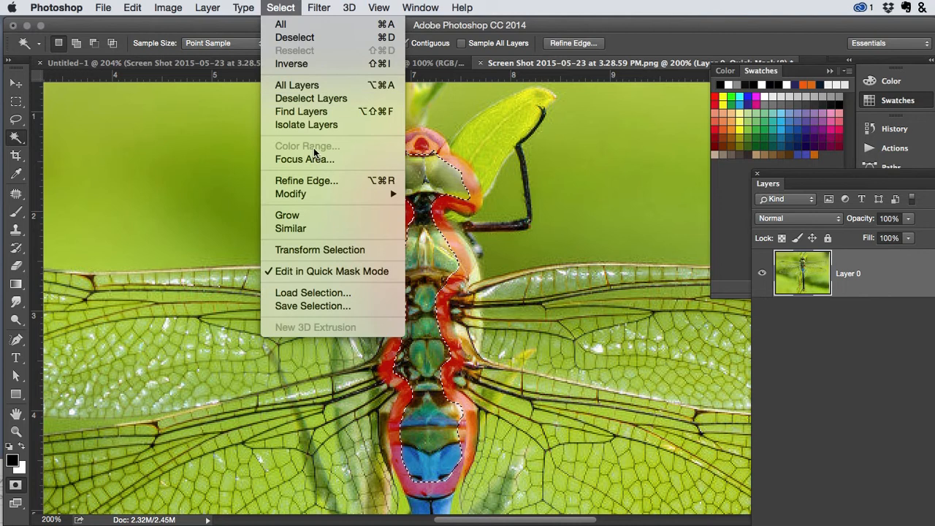
mouse_move(346, 189)
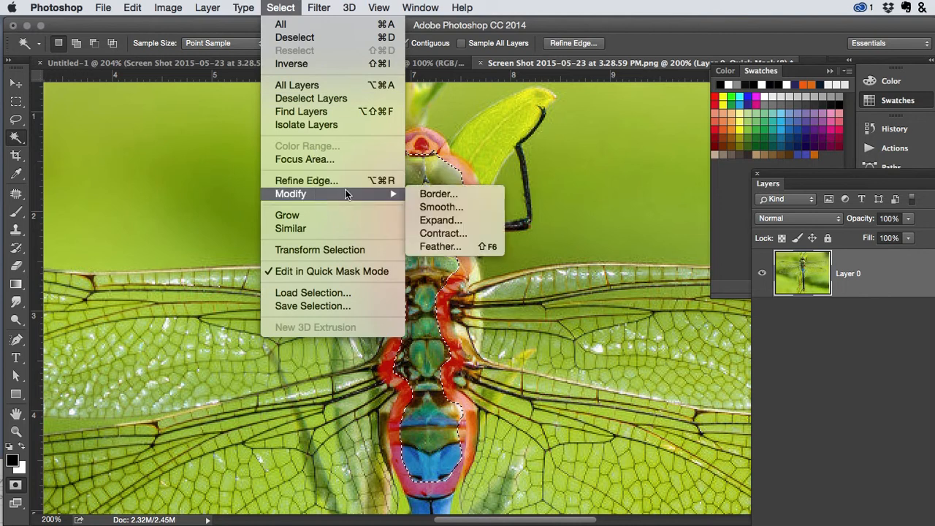
click(447, 219)
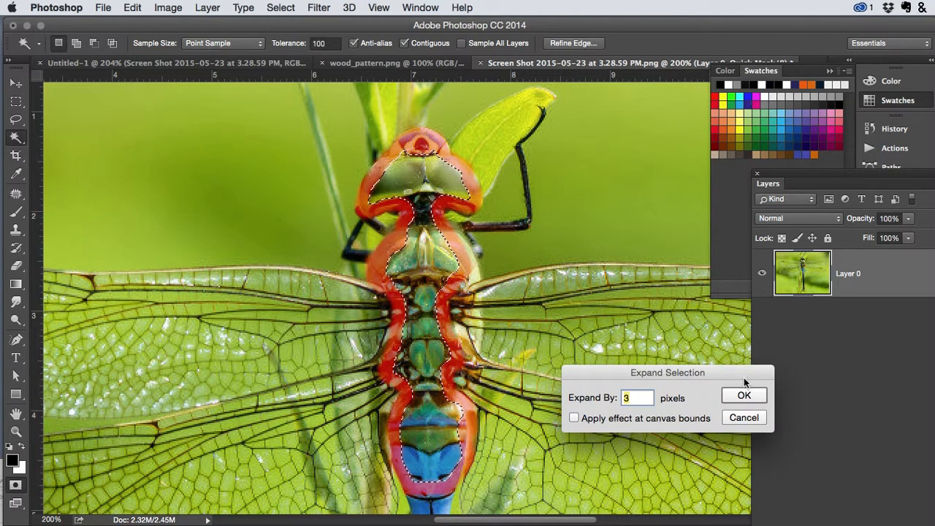
click(742, 396)
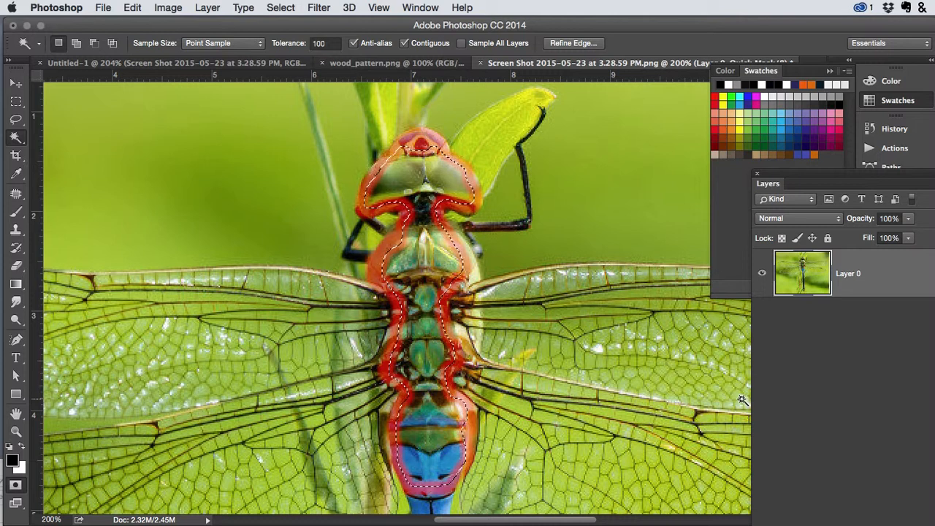
key(alt+BackSpace)
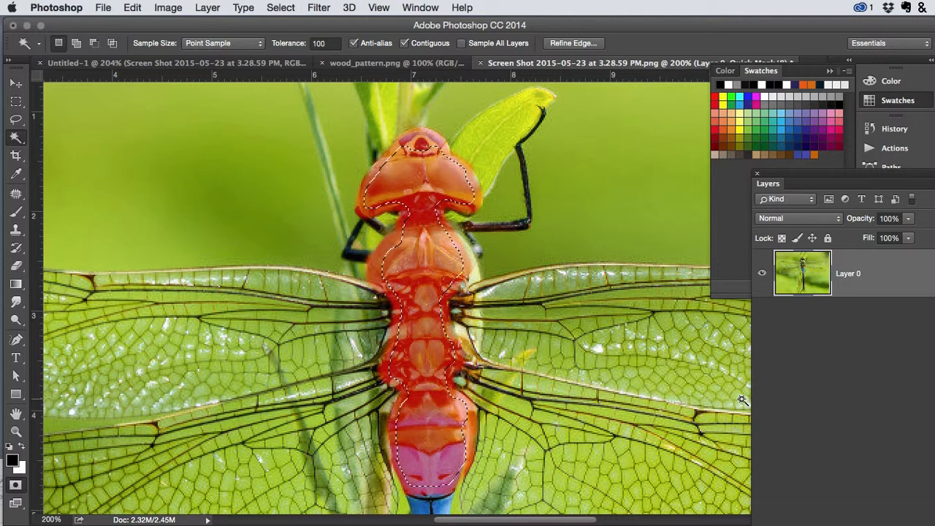
key(ctrl+d)
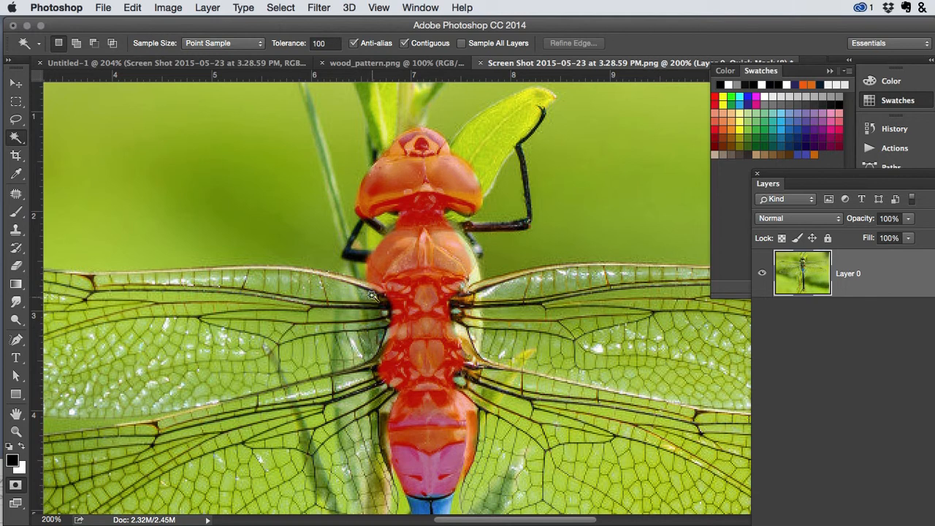
Trace the edges and main veins of the dragonfly's upper-left wing in the mask, narrowing the brush to 3 px
key(b)
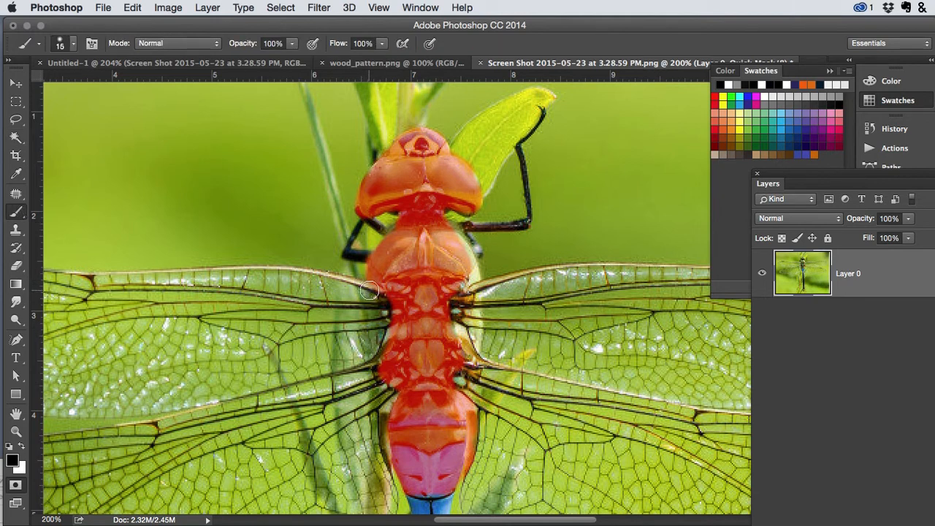
key(bracketright)
key(bracketright)
key(bracketleft)
key(bracketleft)
key(bracketleft)
mouse_move(377, 293)
mouse_down()
mouse_move(283, 269)
mouse_move(105, 276)
mouse_up()
key(bracketleft)
key(bracketleft)
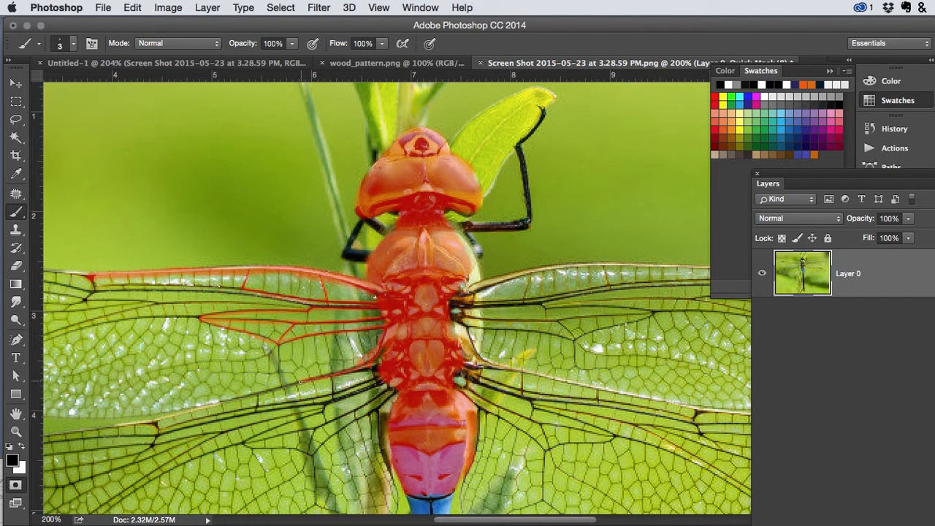
drag(272, 388, 256, 391)
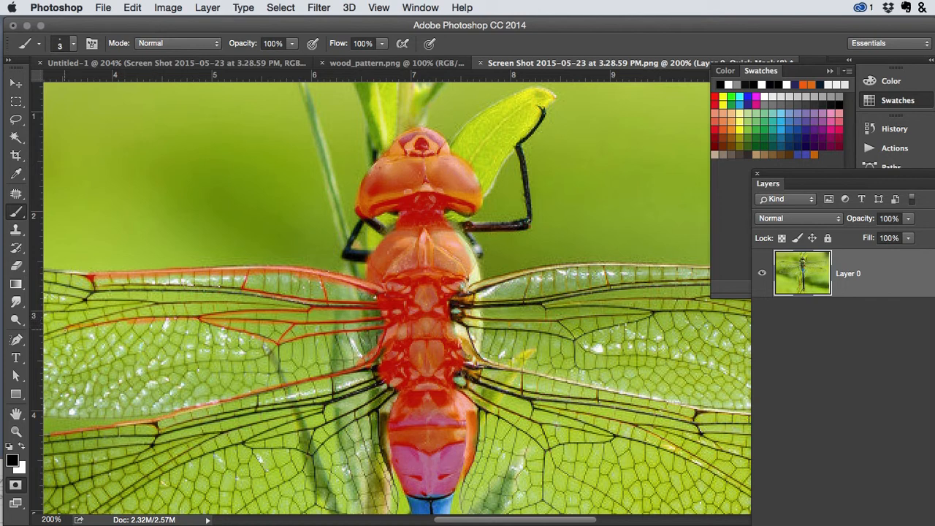
drag(64, 335, 52, 395)
Choose a mid-grey swatch as the foreground colour and set the brush opacity to 54%
click(912, 82)
click(916, 99)
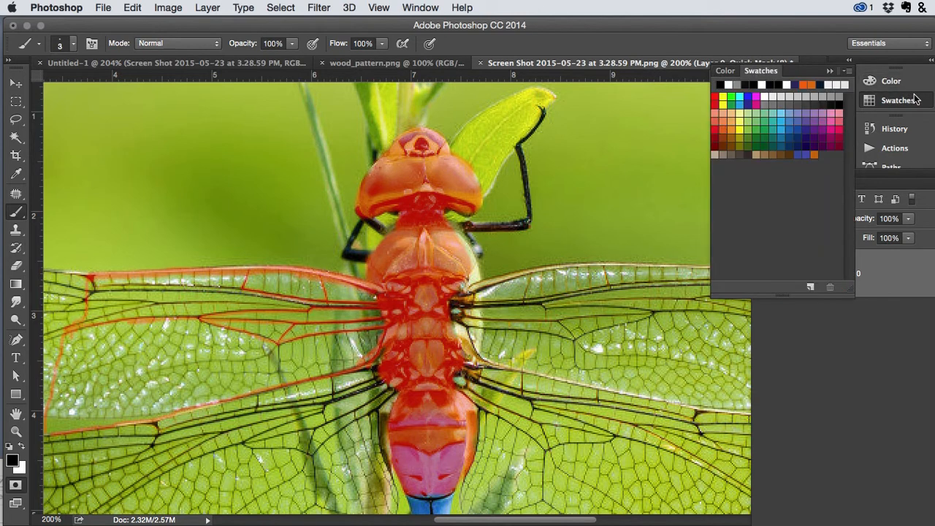
click(841, 95)
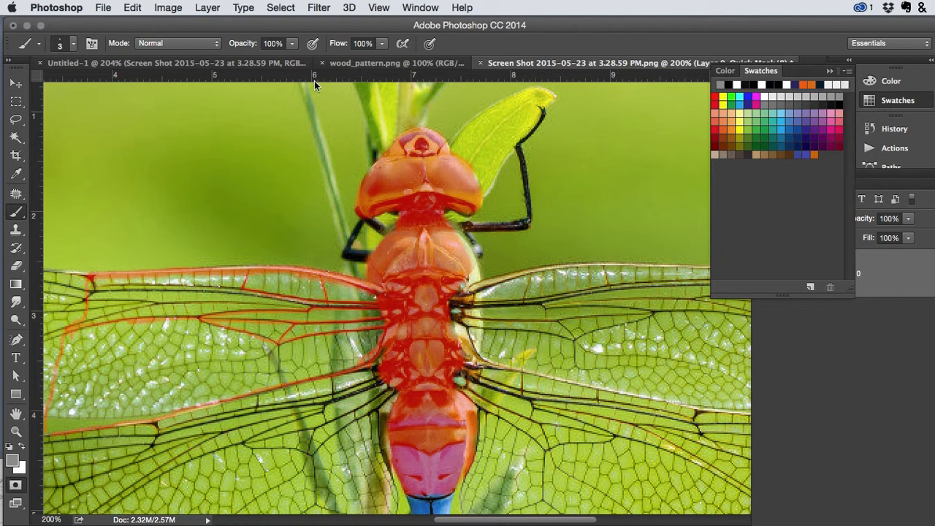
click(291, 43)
drag(293, 62, 264, 63)
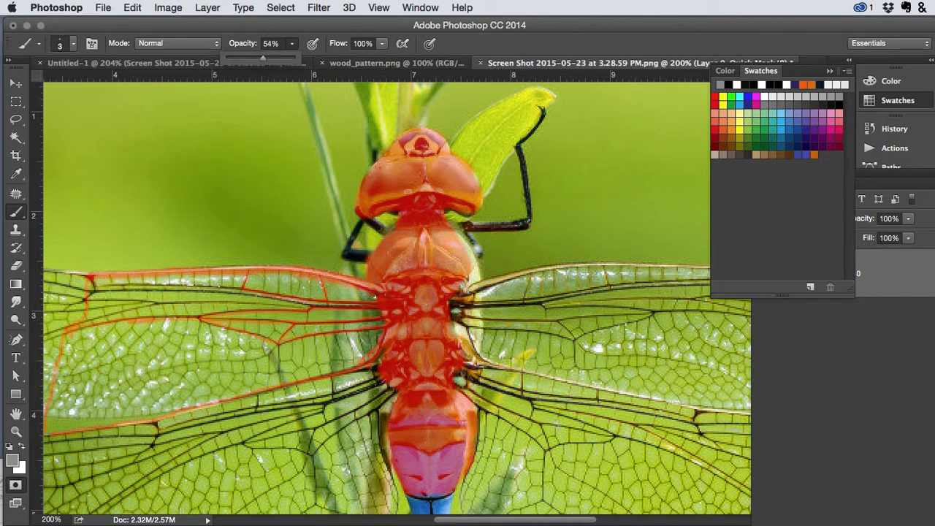
Paint the translucent membrane of the upper-left wing into the mask in grey, using soft brush sizes between 10 and 30 px
key(bracketright)
key(bracketright)
key(bracketright)
key(bracketright)
key(bracketright)
key(bracketright)
key(bracketright)
key(bracketright)
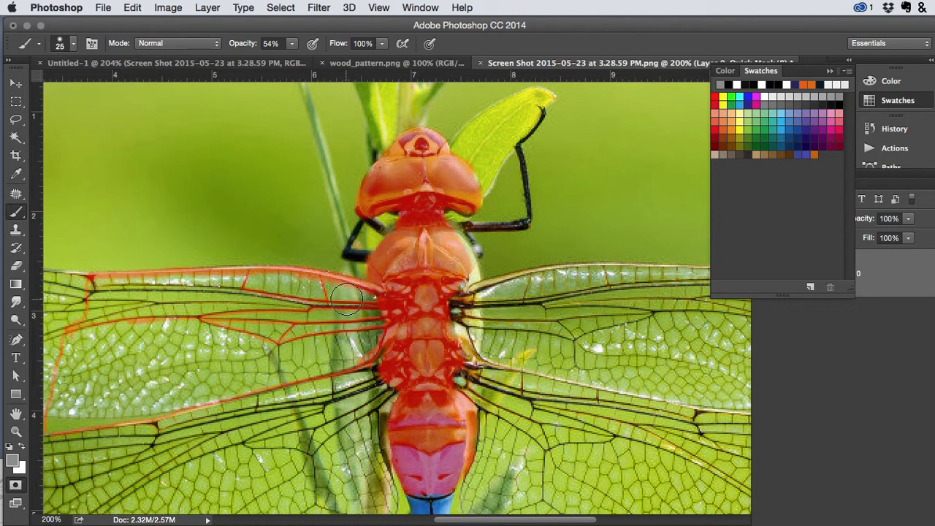
key(bracketleft)
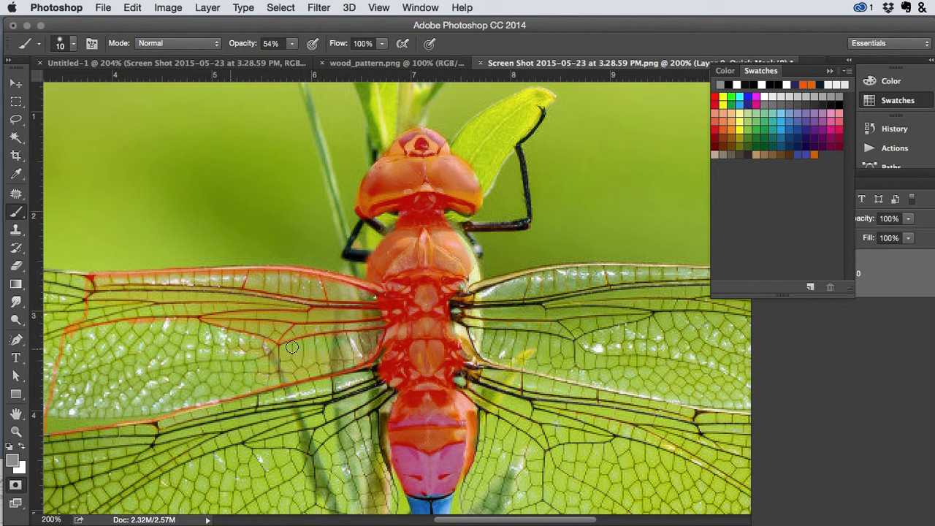
mouse_move(140, 322)
mouse_down()
mouse_move(106, 303)
mouse_move(93, 311)
mouse_move(68, 377)
mouse_move(59, 361)
mouse_move(51, 410)
mouse_move(66, 424)
mouse_move(234, 392)
mouse_move(285, 368)
mouse_up()
key(bracketright)
key(bracketright)
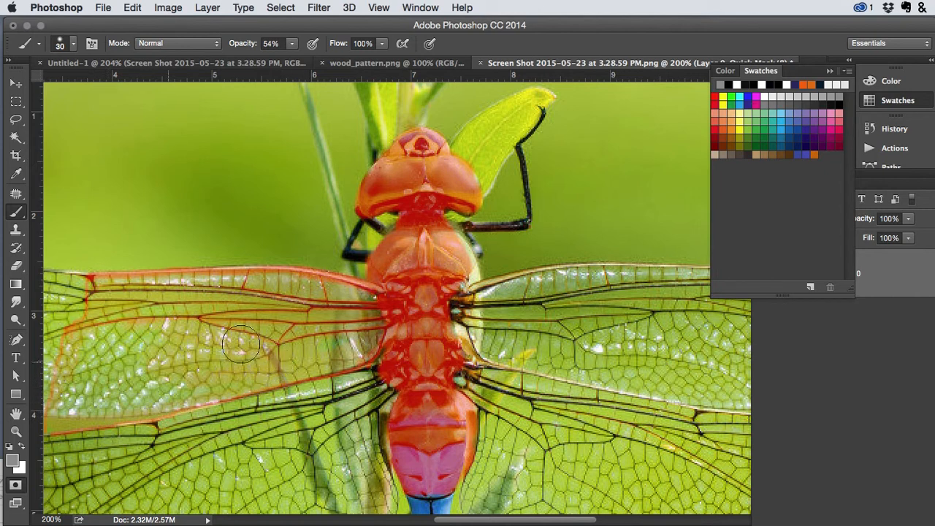
mouse_move(121, 337)
mouse_down()
mouse_move(76, 398)
mouse_move(199, 386)
mouse_move(135, 380)
mouse_move(313, 345)
mouse_move(181, 316)
mouse_move(194, 307)
mouse_move(136, 308)
mouse_move(332, 295)
mouse_move(357, 315)
mouse_move(339, 344)
mouse_move(230, 345)
mouse_move(105, 302)
mouse_move(142, 323)
mouse_move(115, 373)
mouse_move(71, 395)
mouse_move(66, 409)
mouse_move(254, 345)
mouse_move(365, 311)
mouse_up()
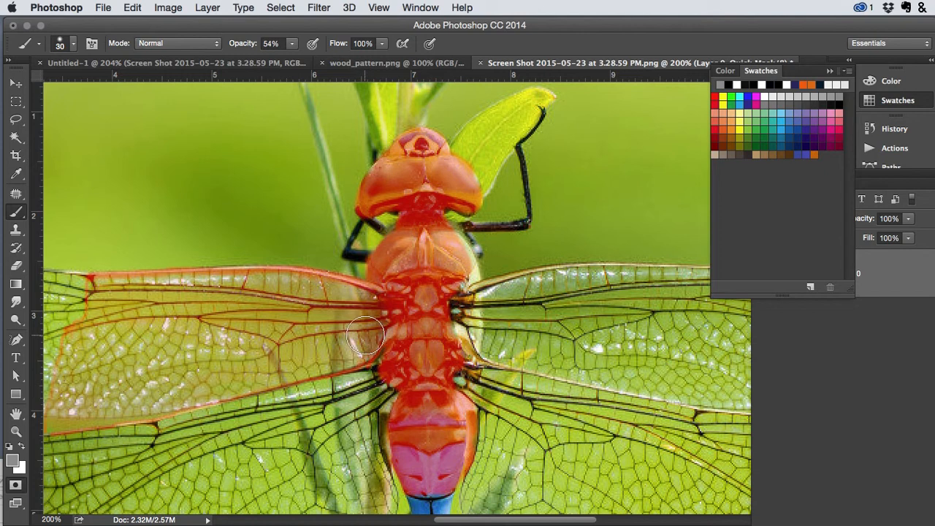
Finish the grey membrane at the base of the upper-left wing and convert the Quick Mask into a selection
drag(365, 336, 387, 334)
key(q)
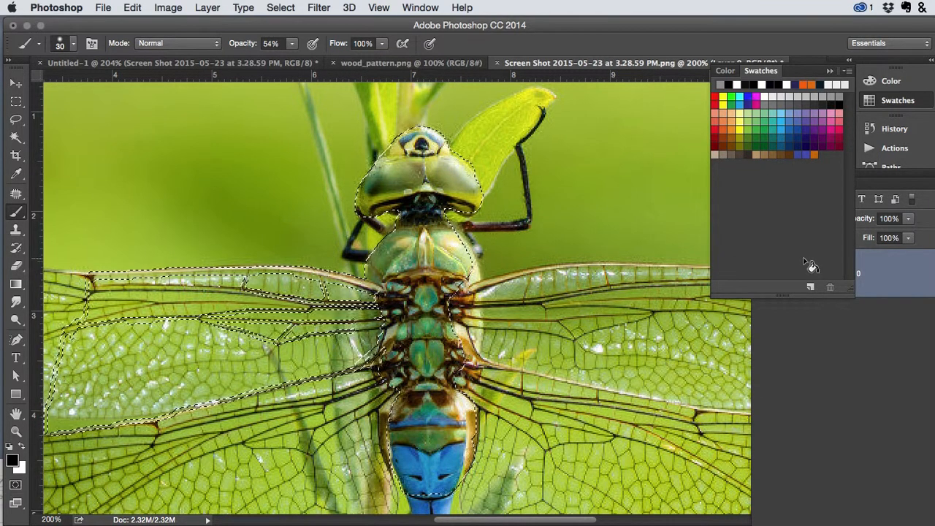
click(830, 71)
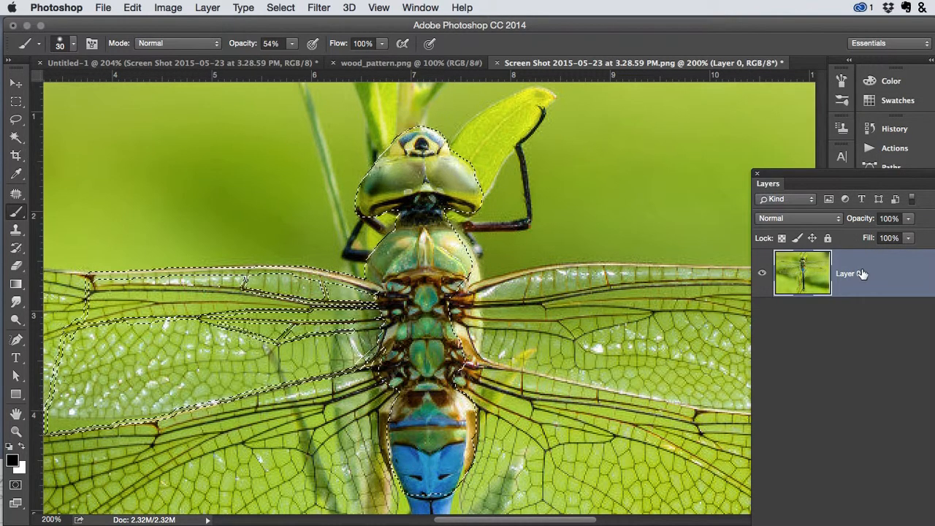
Invert the selection so it covers the dragonfly, copy it to a new layer and hide Layer 0
key(super+j)
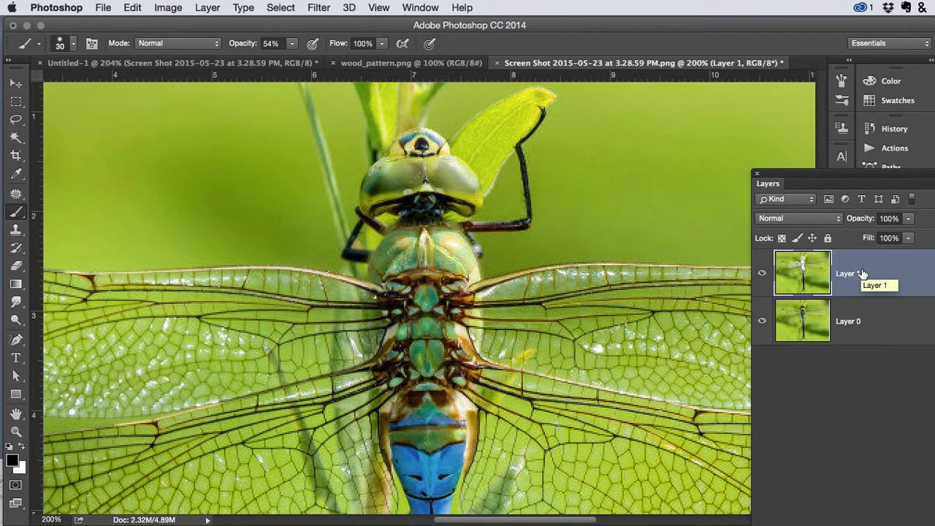
key(super+z)
key(super+shift+i)
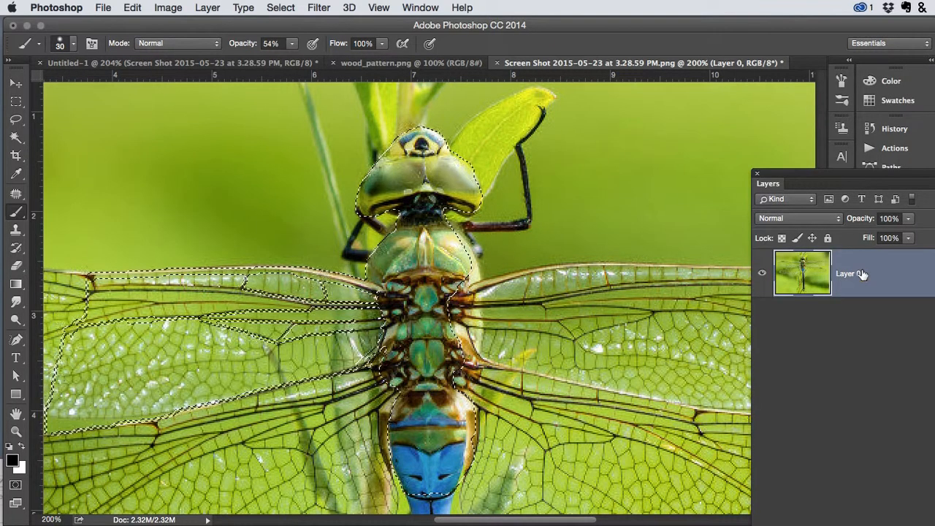
key(super+j)
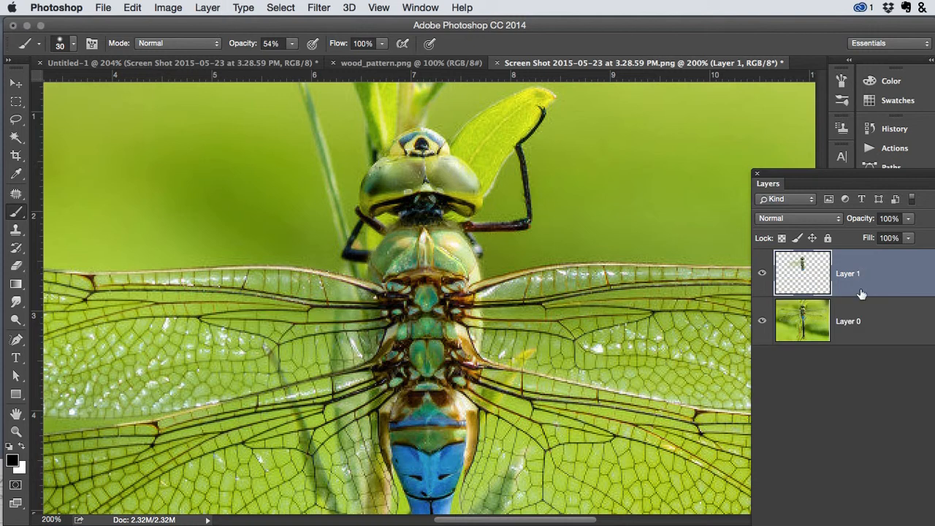
click(761, 321)
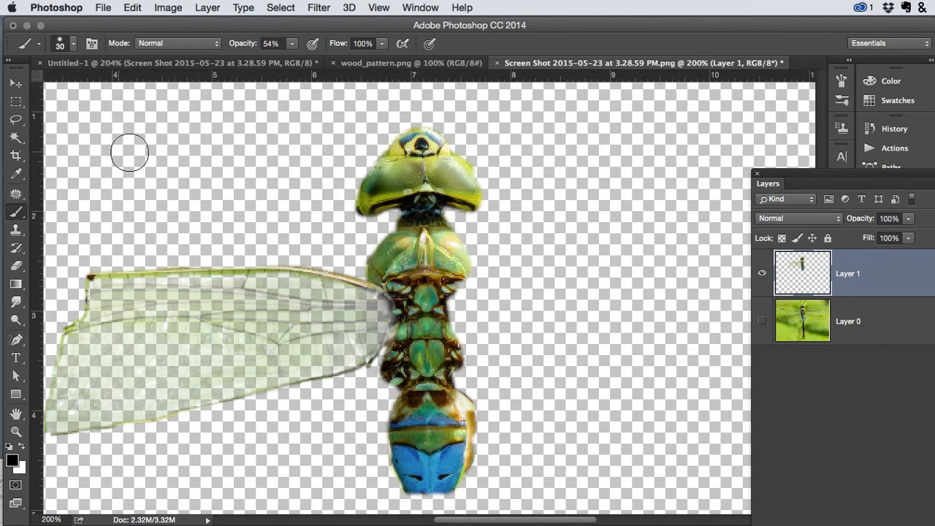
Copy the cutout into the Untitled-1 document over the dark wood, hiding the original dragonfly photo layer there
alt+super+click(175, 215)
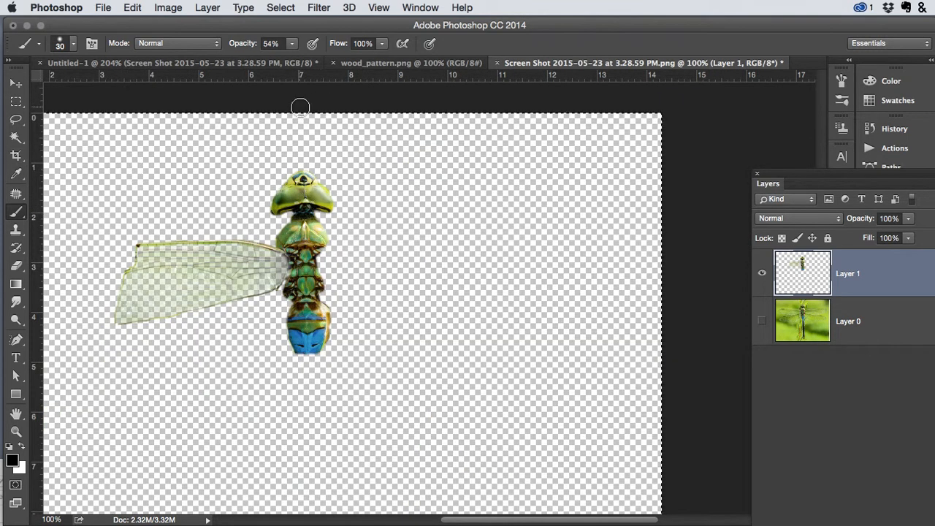
click(360, 63)
click(540, 63)
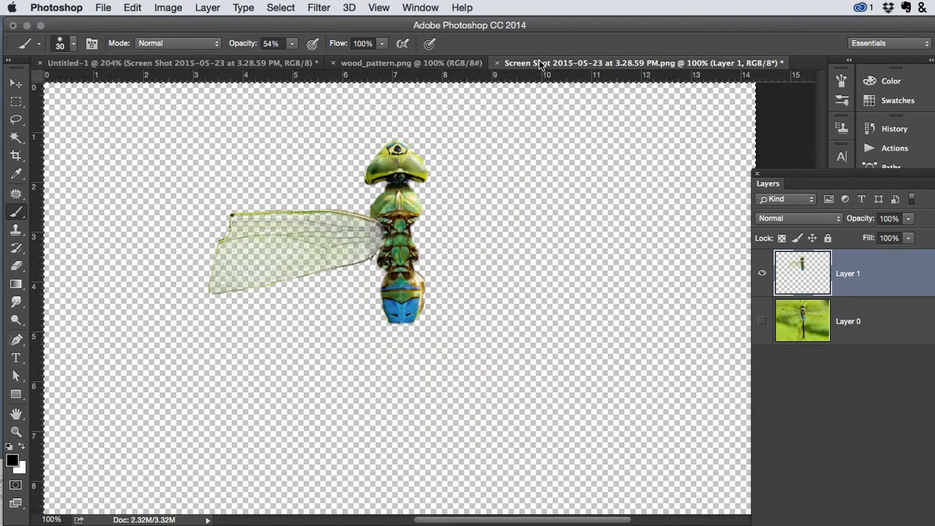
click(277, 63)
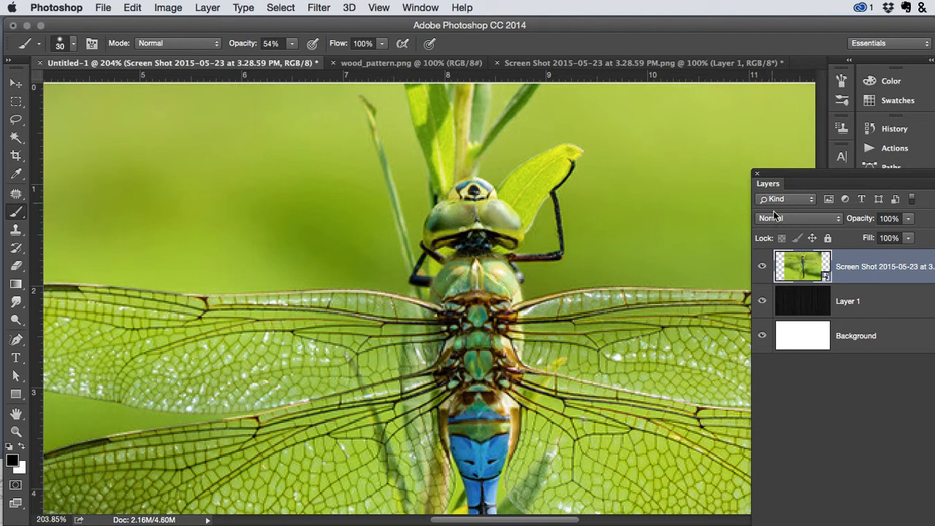
click(761, 266)
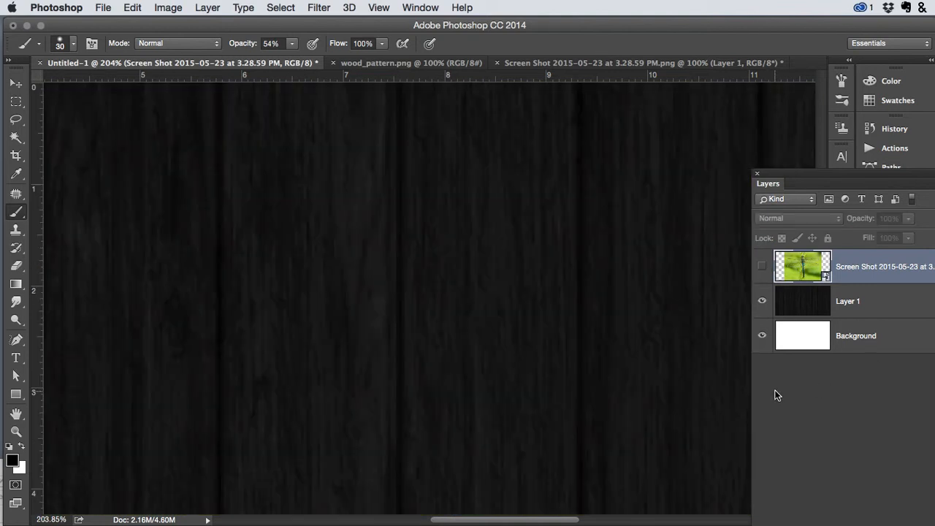
key(super+v)
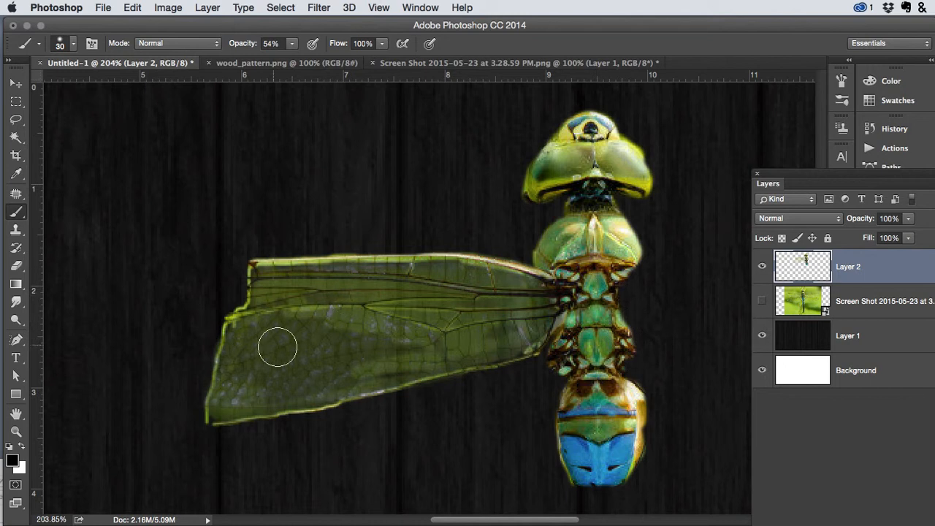
Move the pasted dragonfly cutout around over the wood and leave its body near the middle, with the whole head in view
click(16, 82)
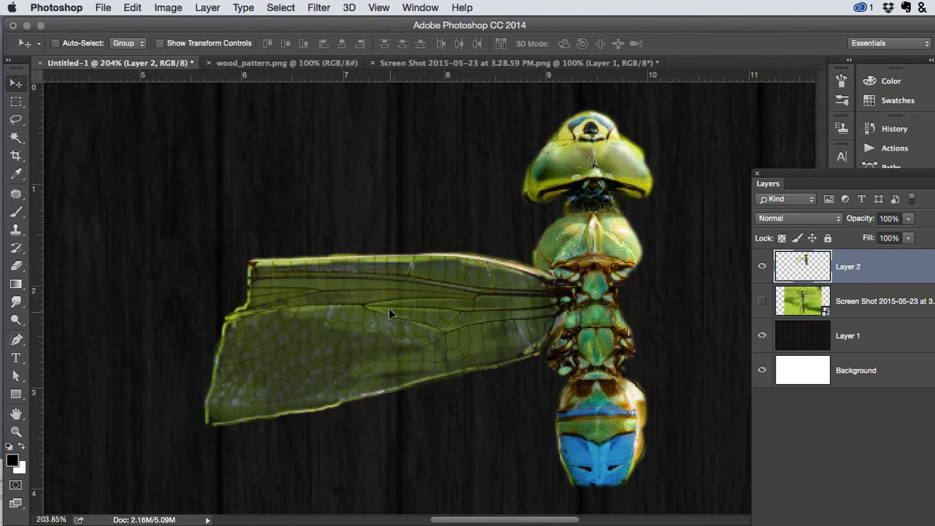
drag(388, 313, 371, 242)
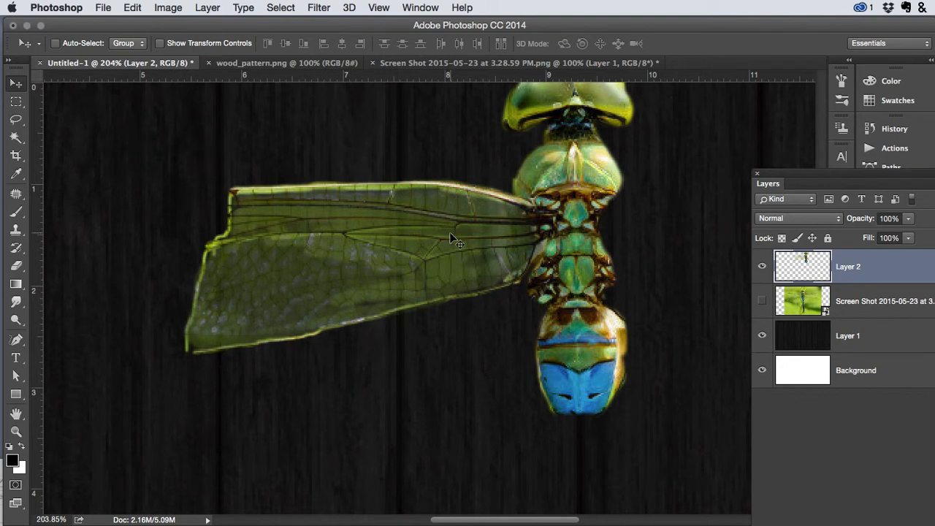
drag(449, 236, 295, 297)
drag(348, 271, 391, 248)
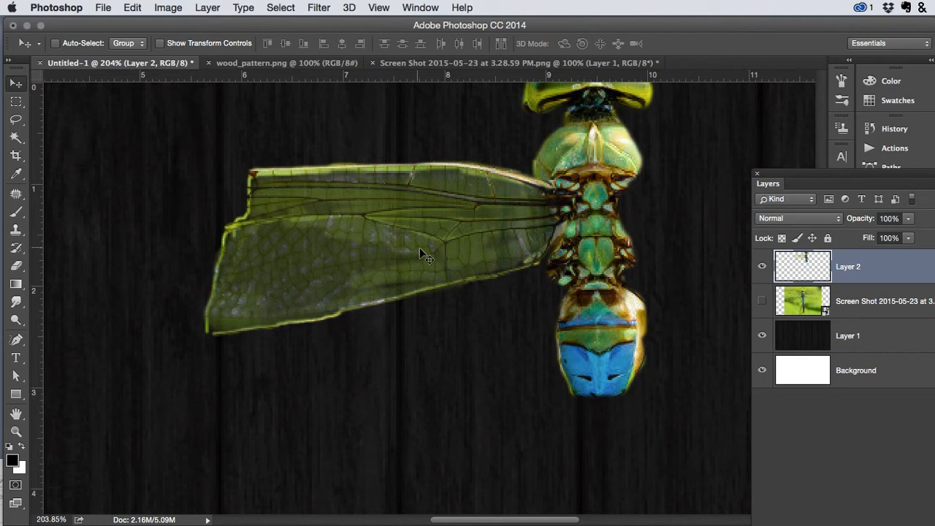
drag(452, 254, 351, 335)
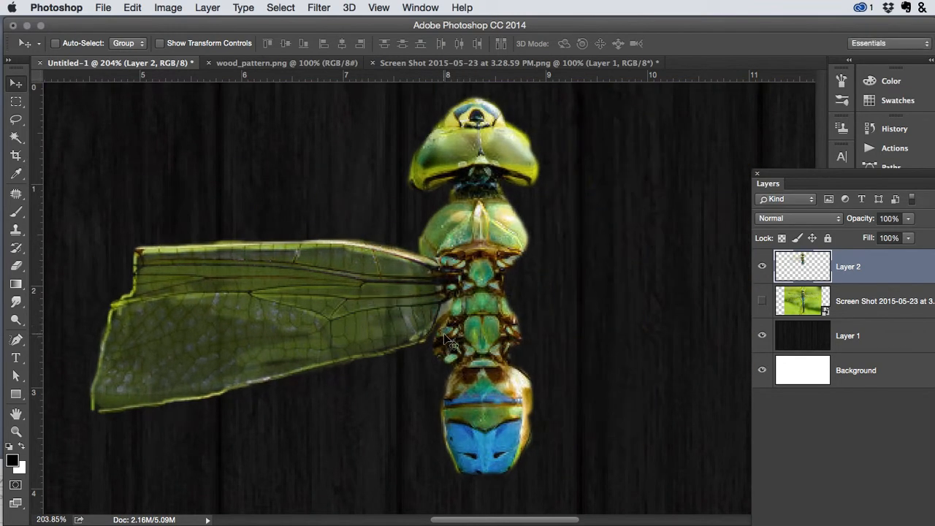